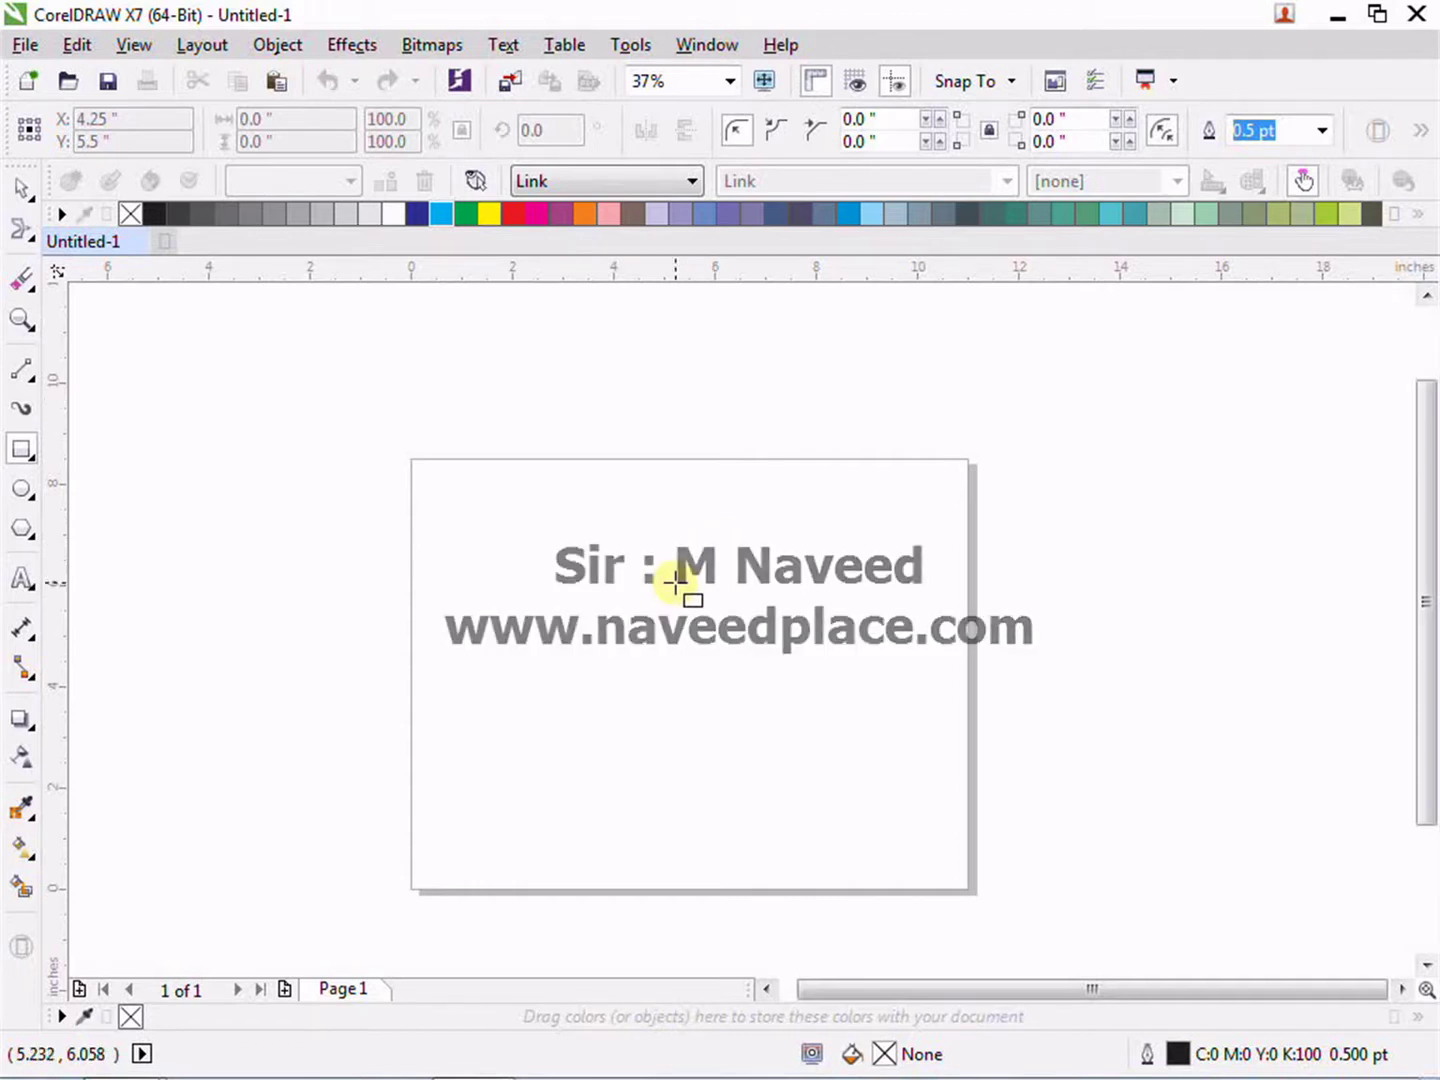
scroll(676, 583, up, 2)
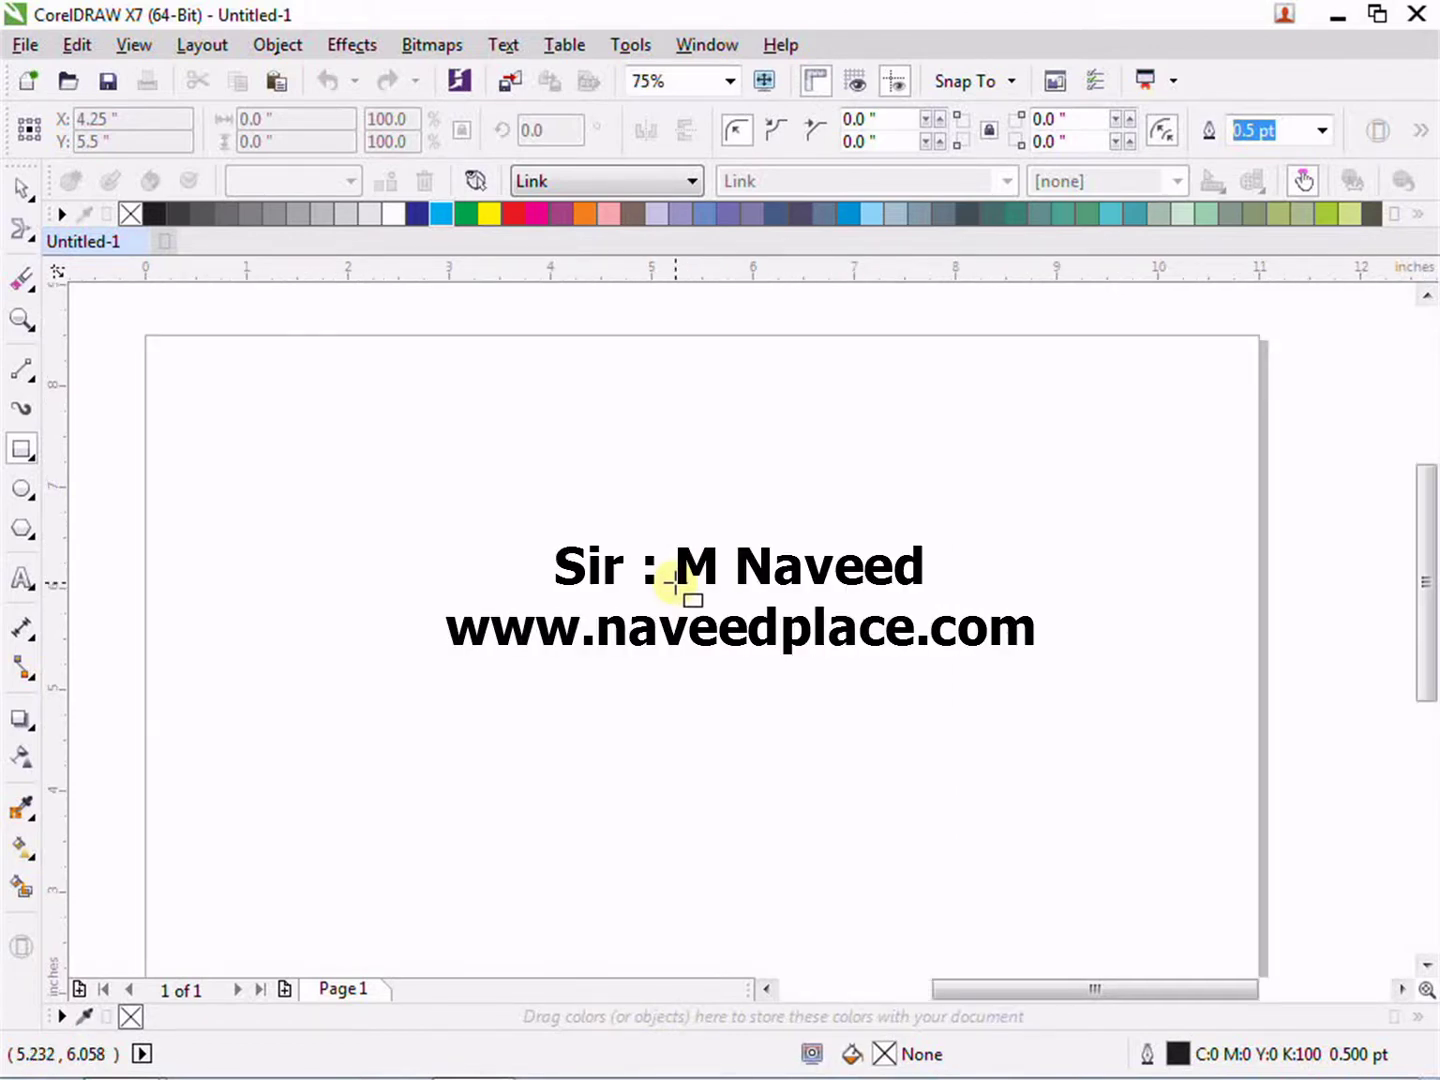
Draw a rectangle about 8.2 by 4.75 inches across the page and fill it light blue
click(36, 288)
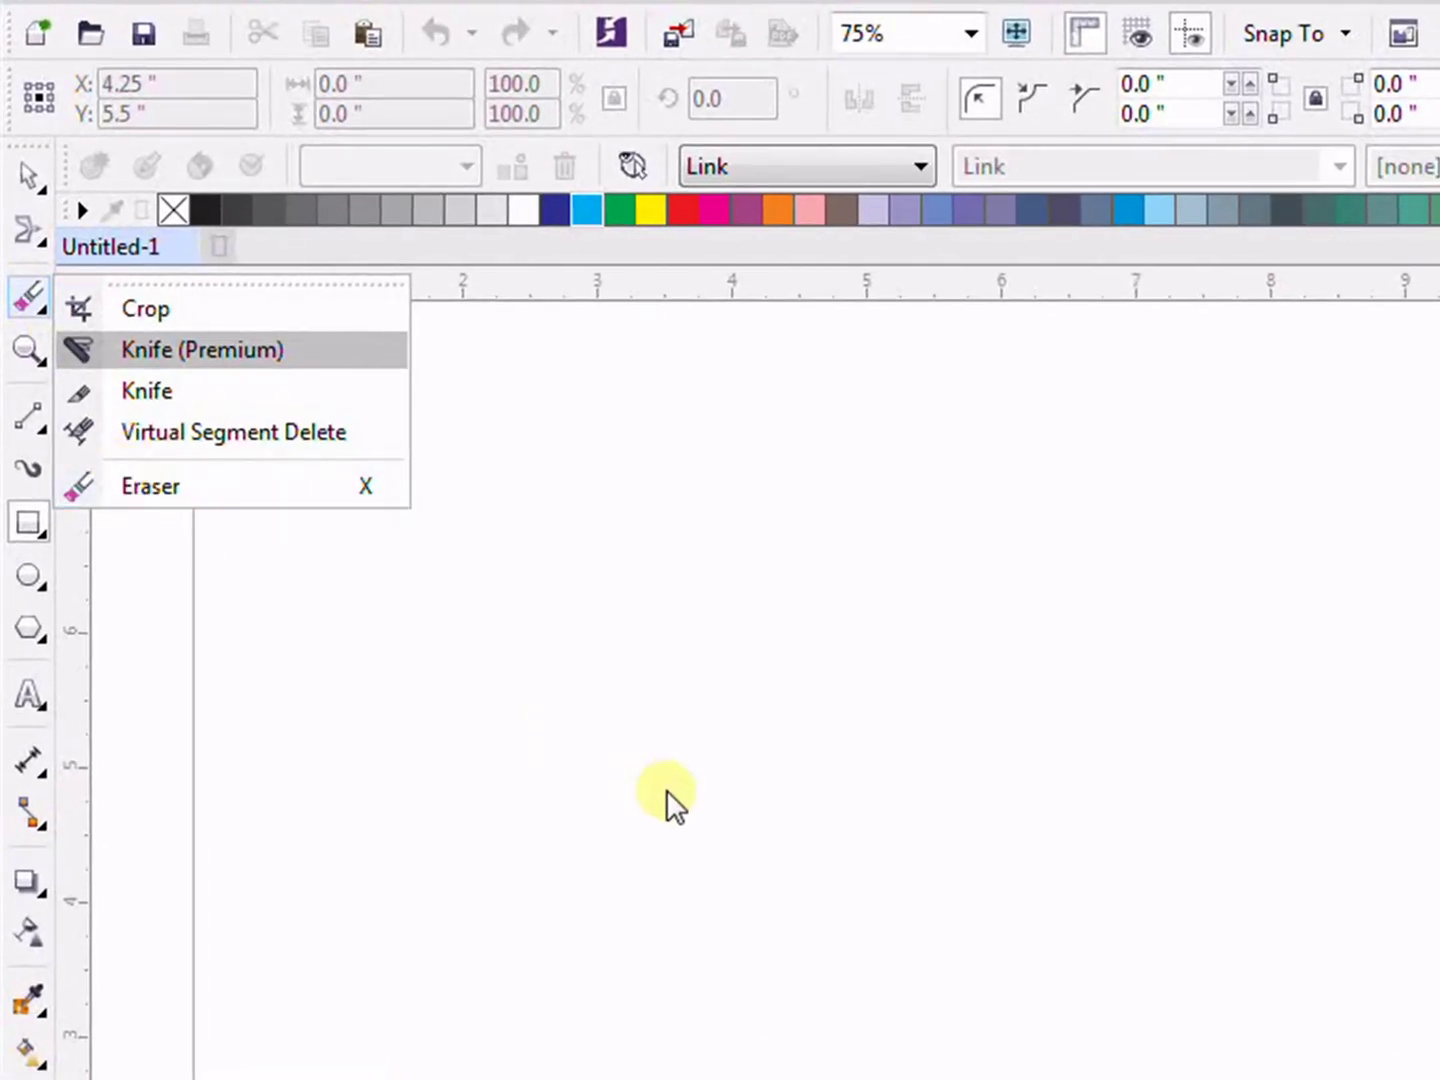
click(666, 789)
scroll(662, 791, down, 2)
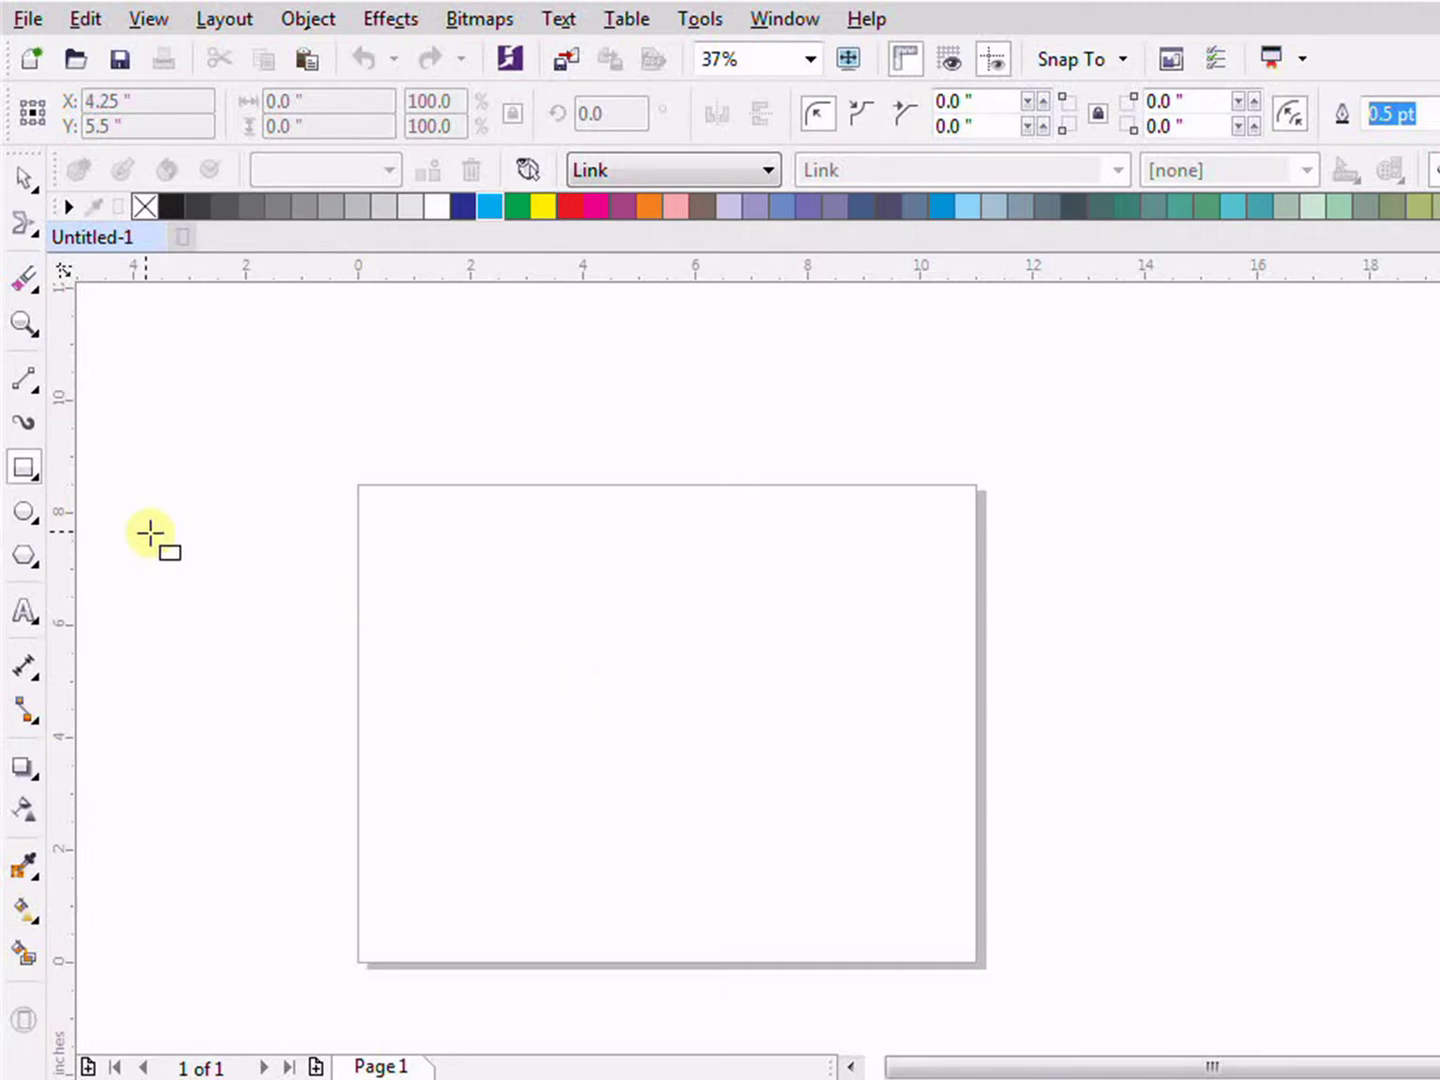
click(24, 470)
click(135, 476)
drag(452, 604, 914, 871)
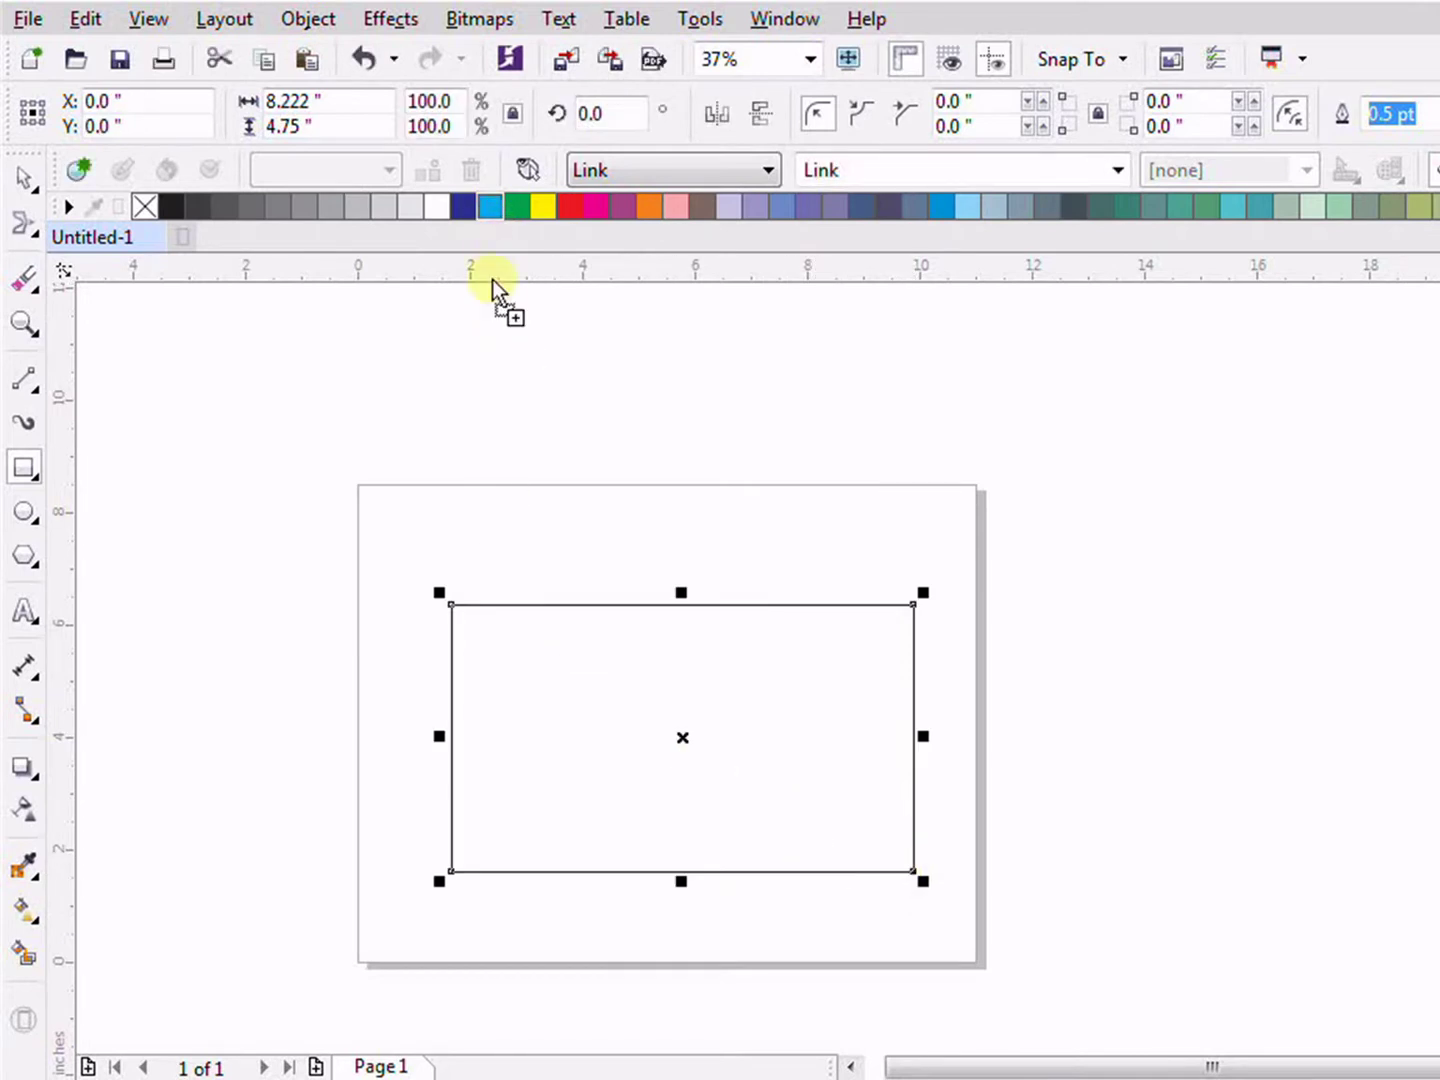
scroll(608, 690, up, 1)
drag(607, 690, 710, 507)
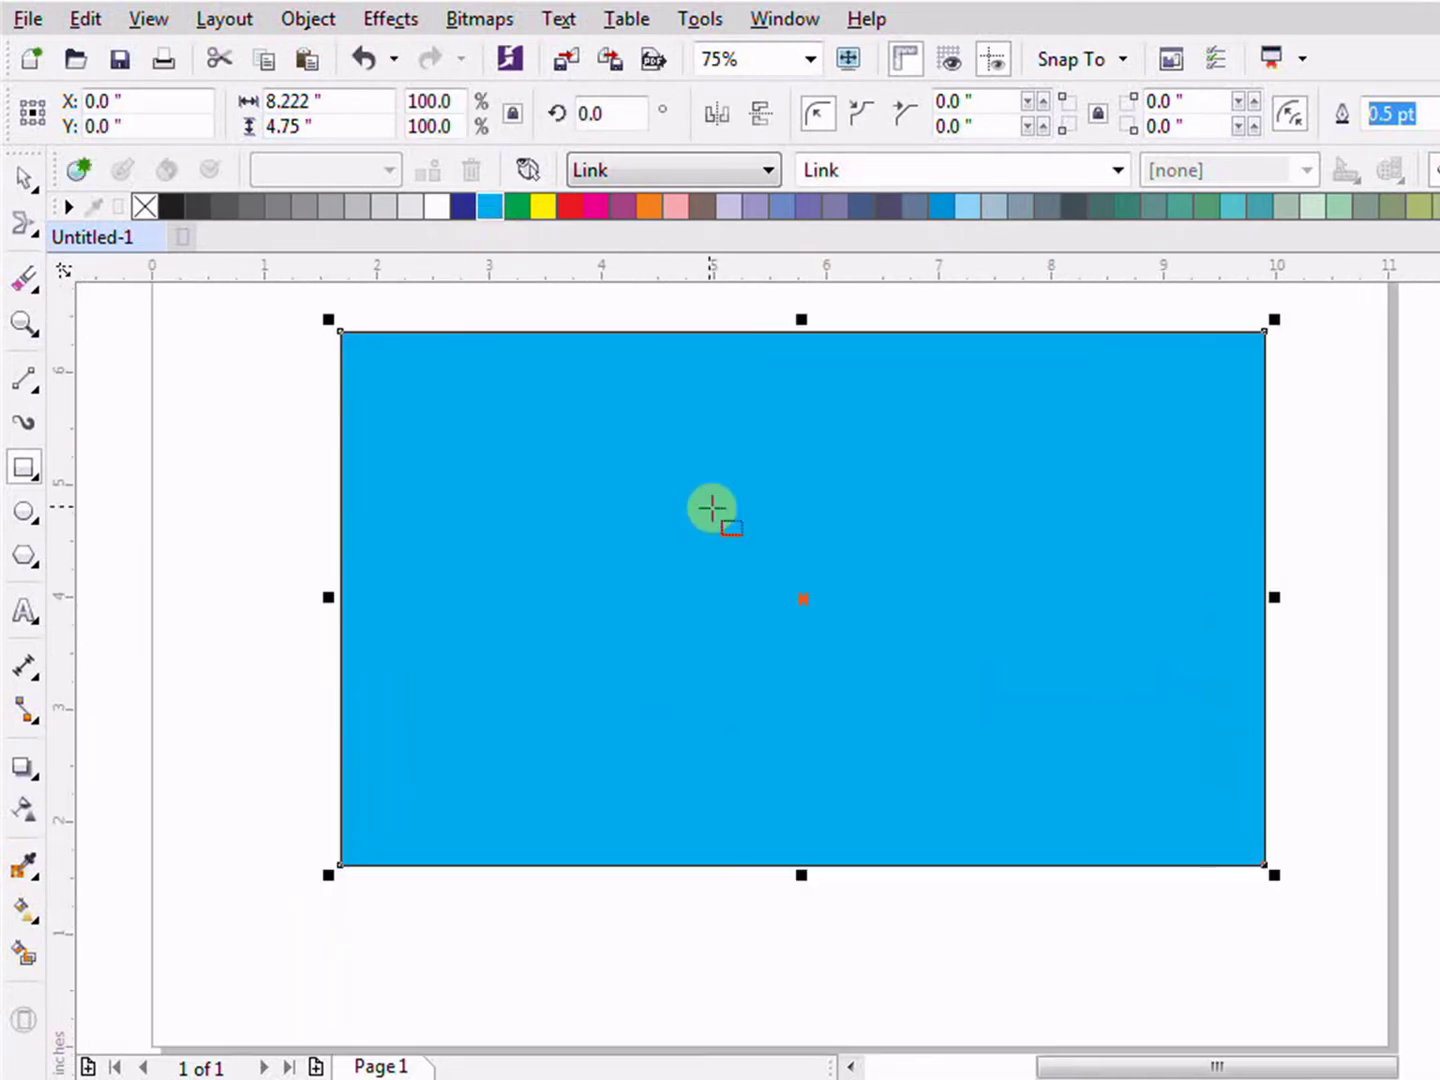
scroll(640, 550, down, 1)
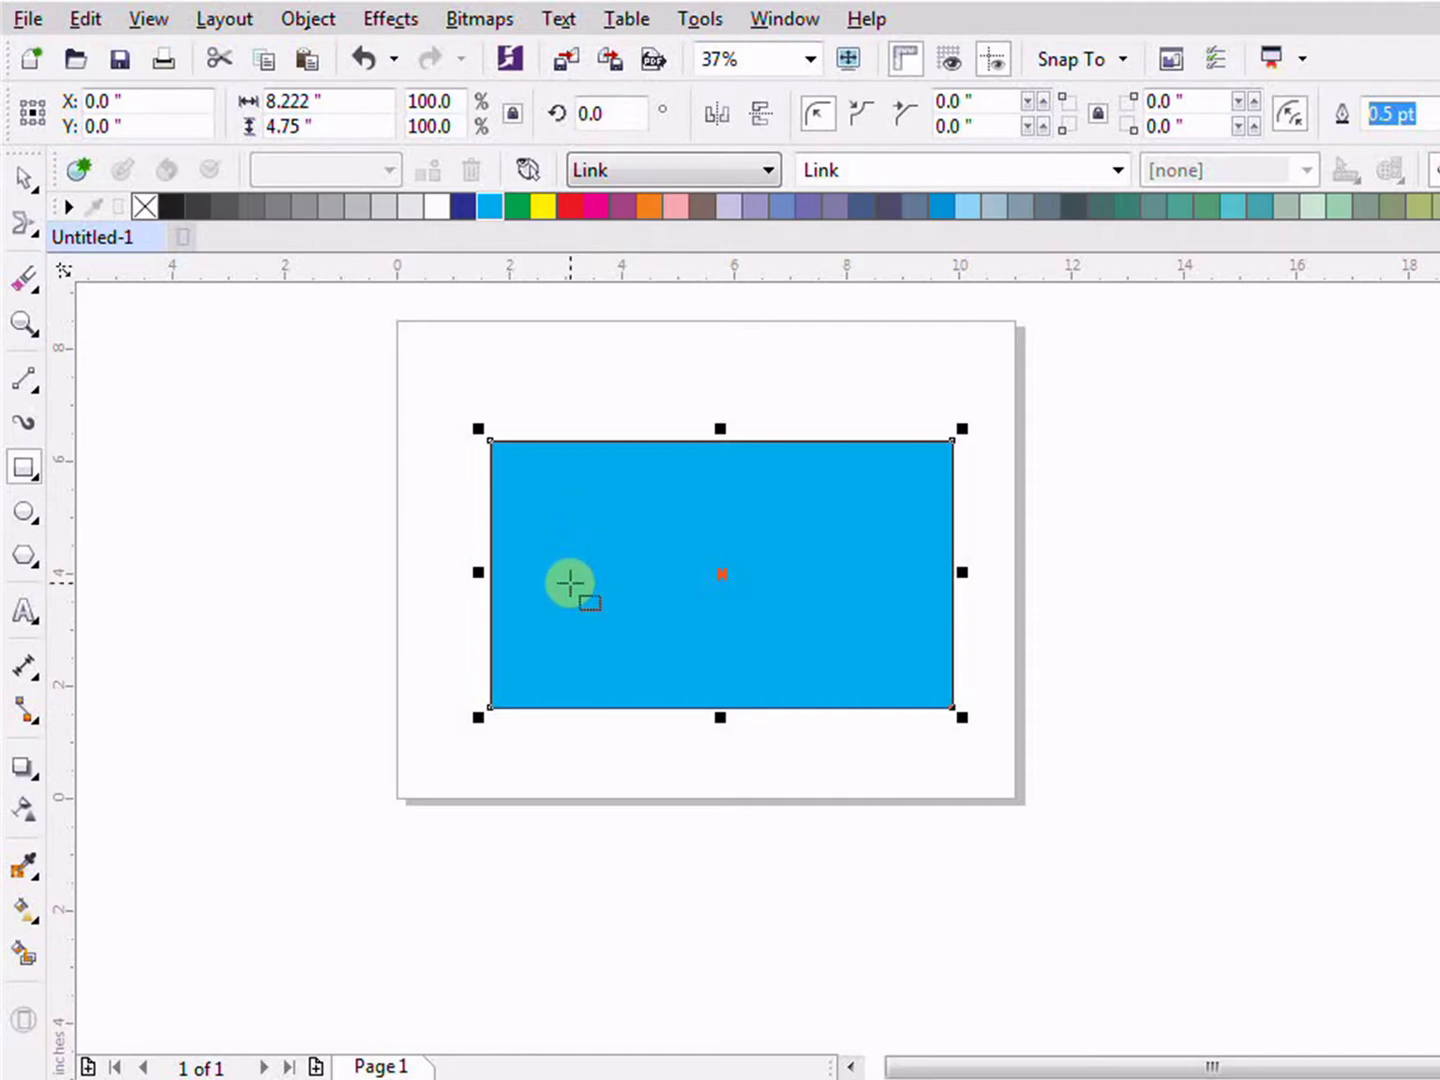
Erase a trial wavy path across the blue rectangle with the Eraser, then undo it
click(32, 295)
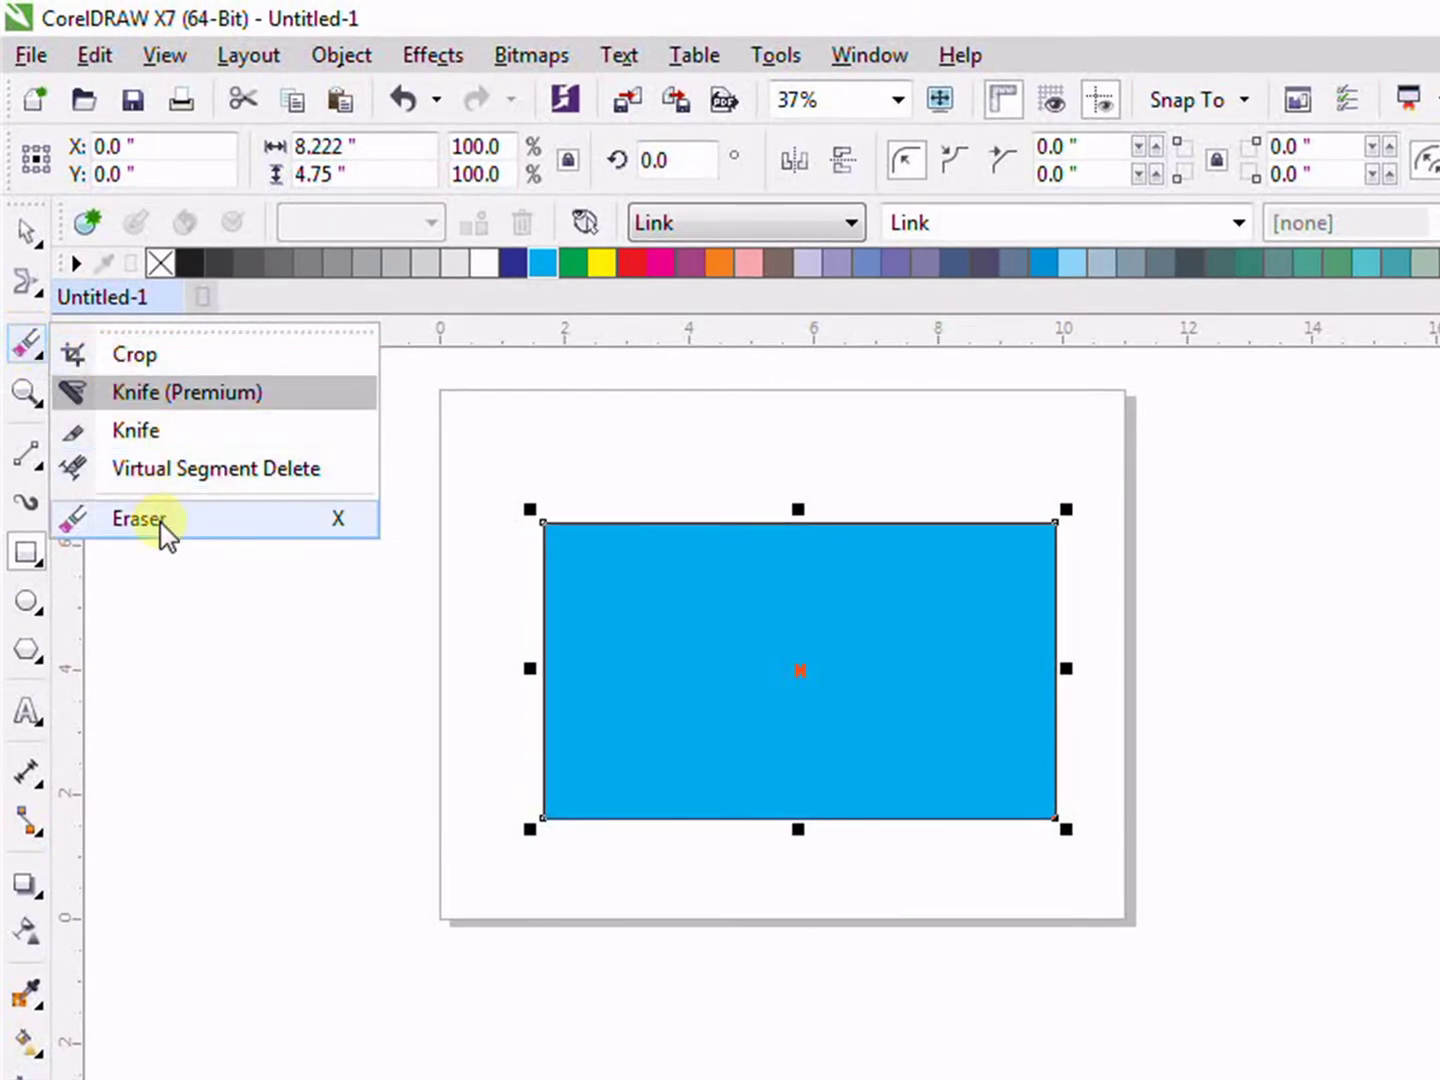
click(135, 519)
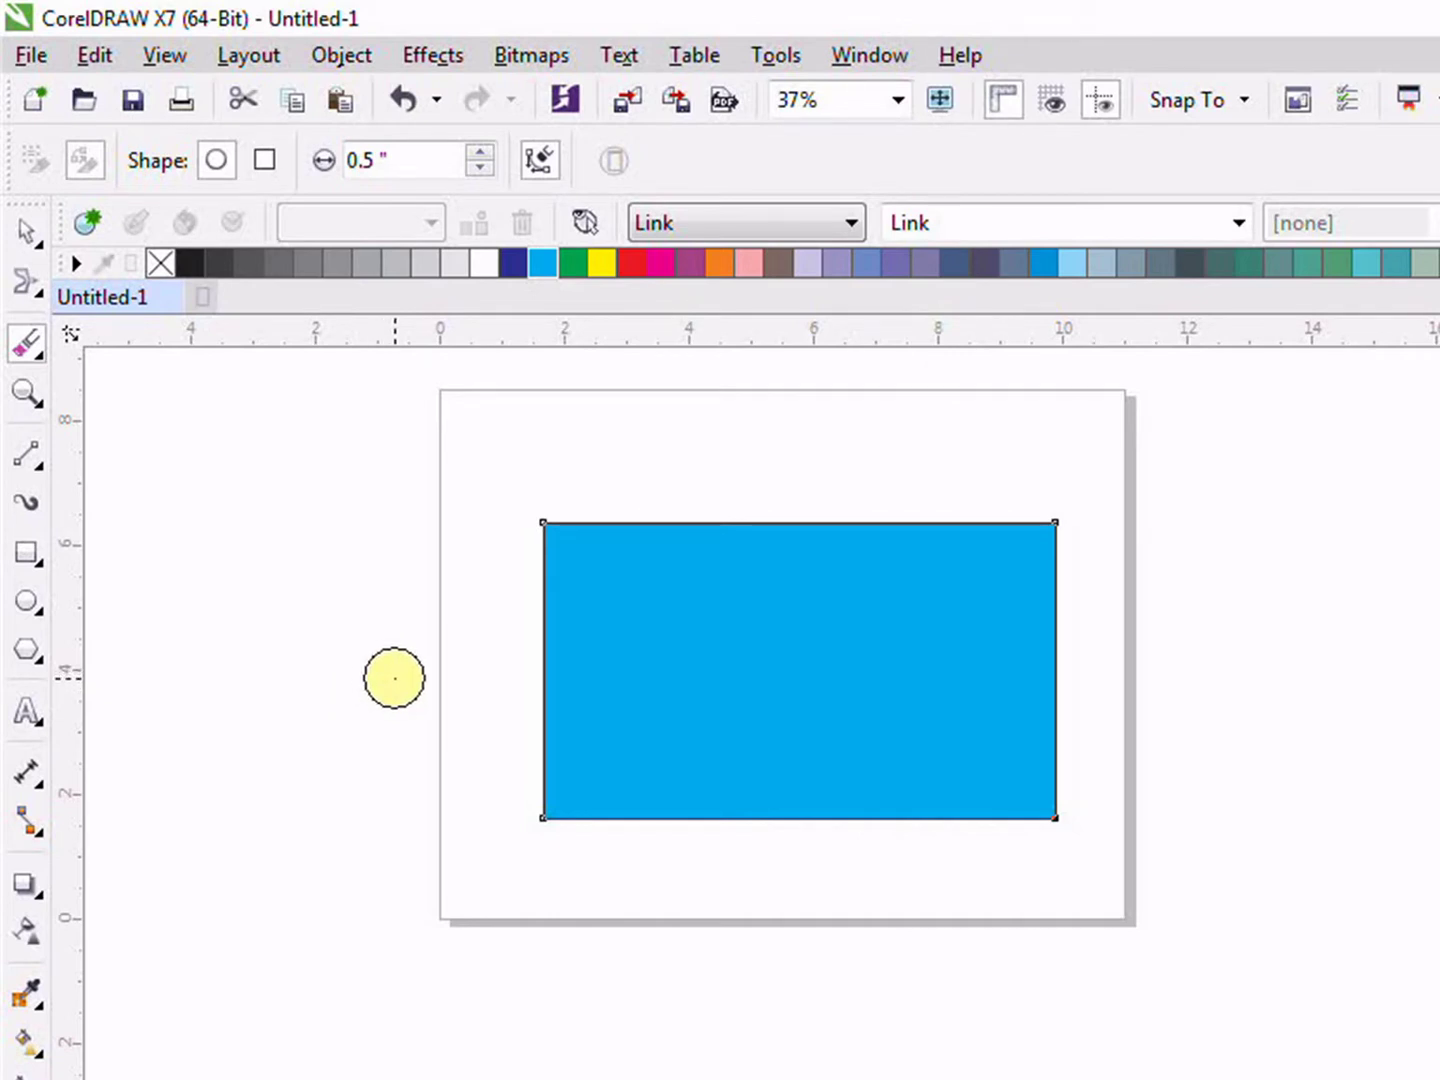
scroll(611, 682, up, 1)
scroll(611, 681, down, 1)
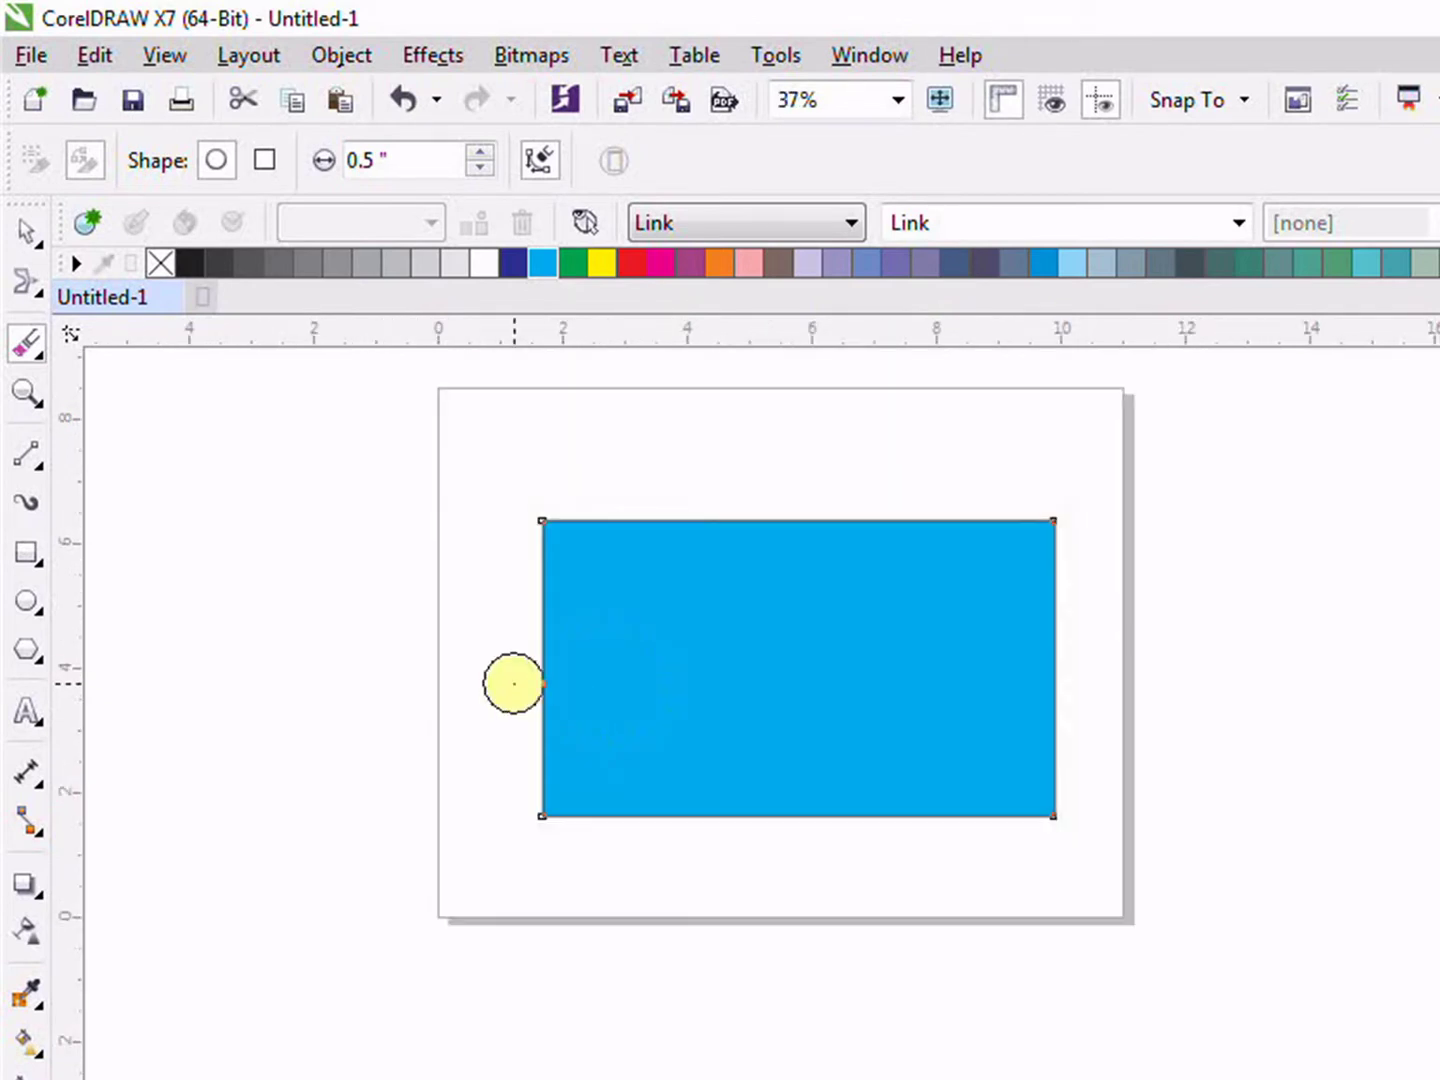
drag(499, 704, 881, 743)
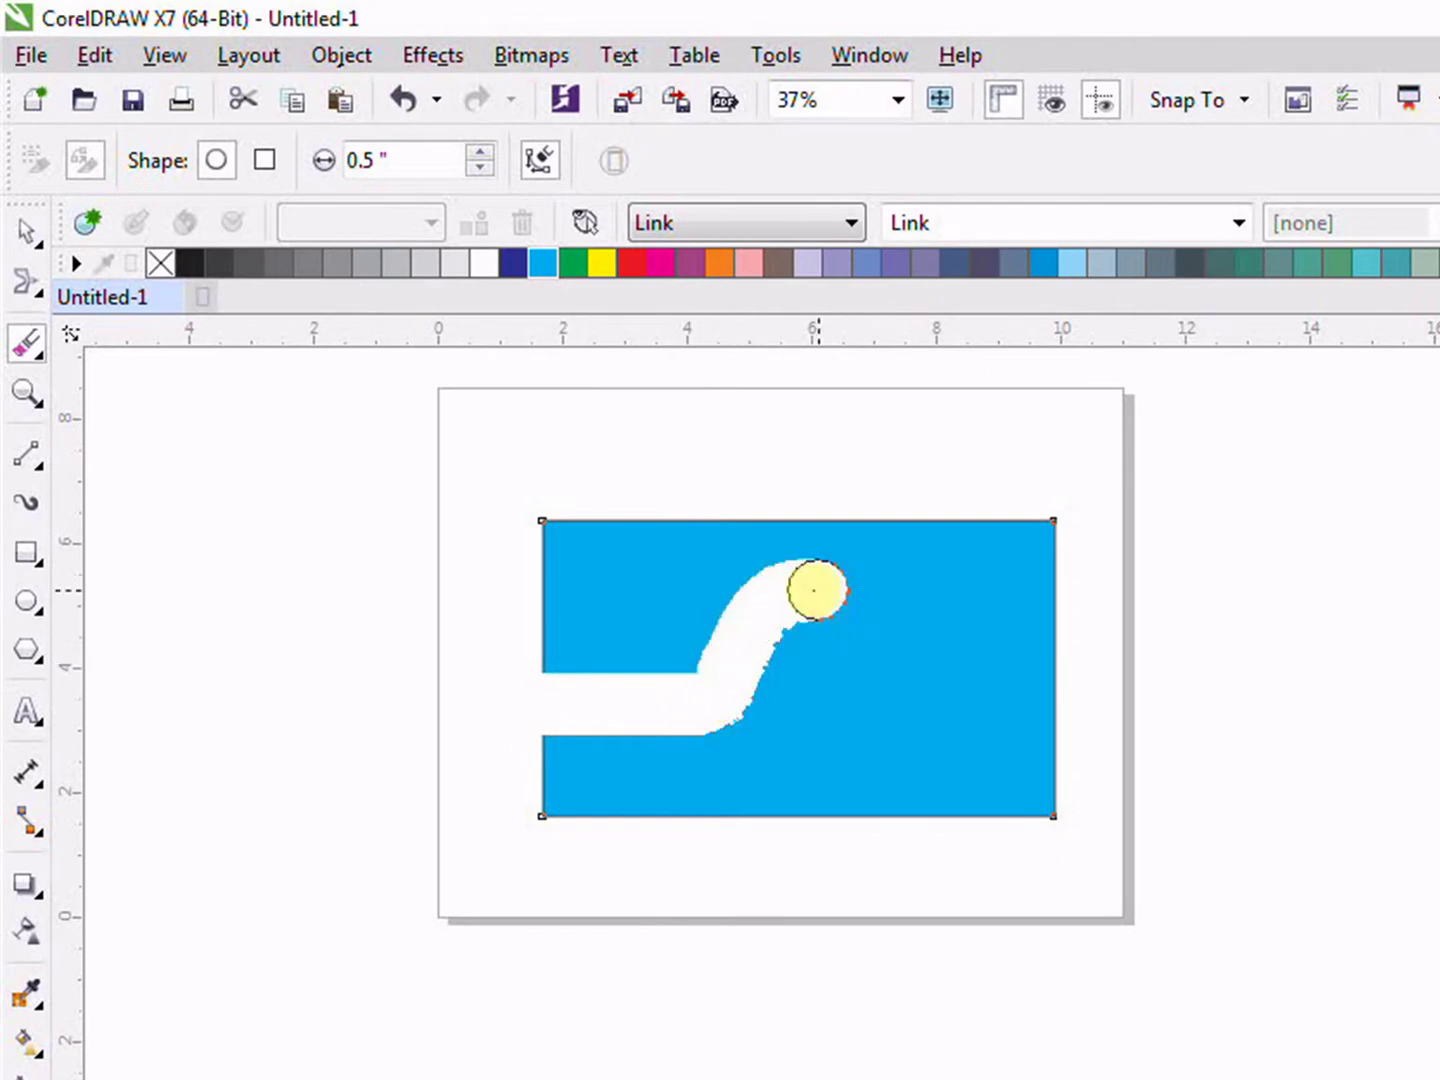
drag(881, 743, 935, 691)
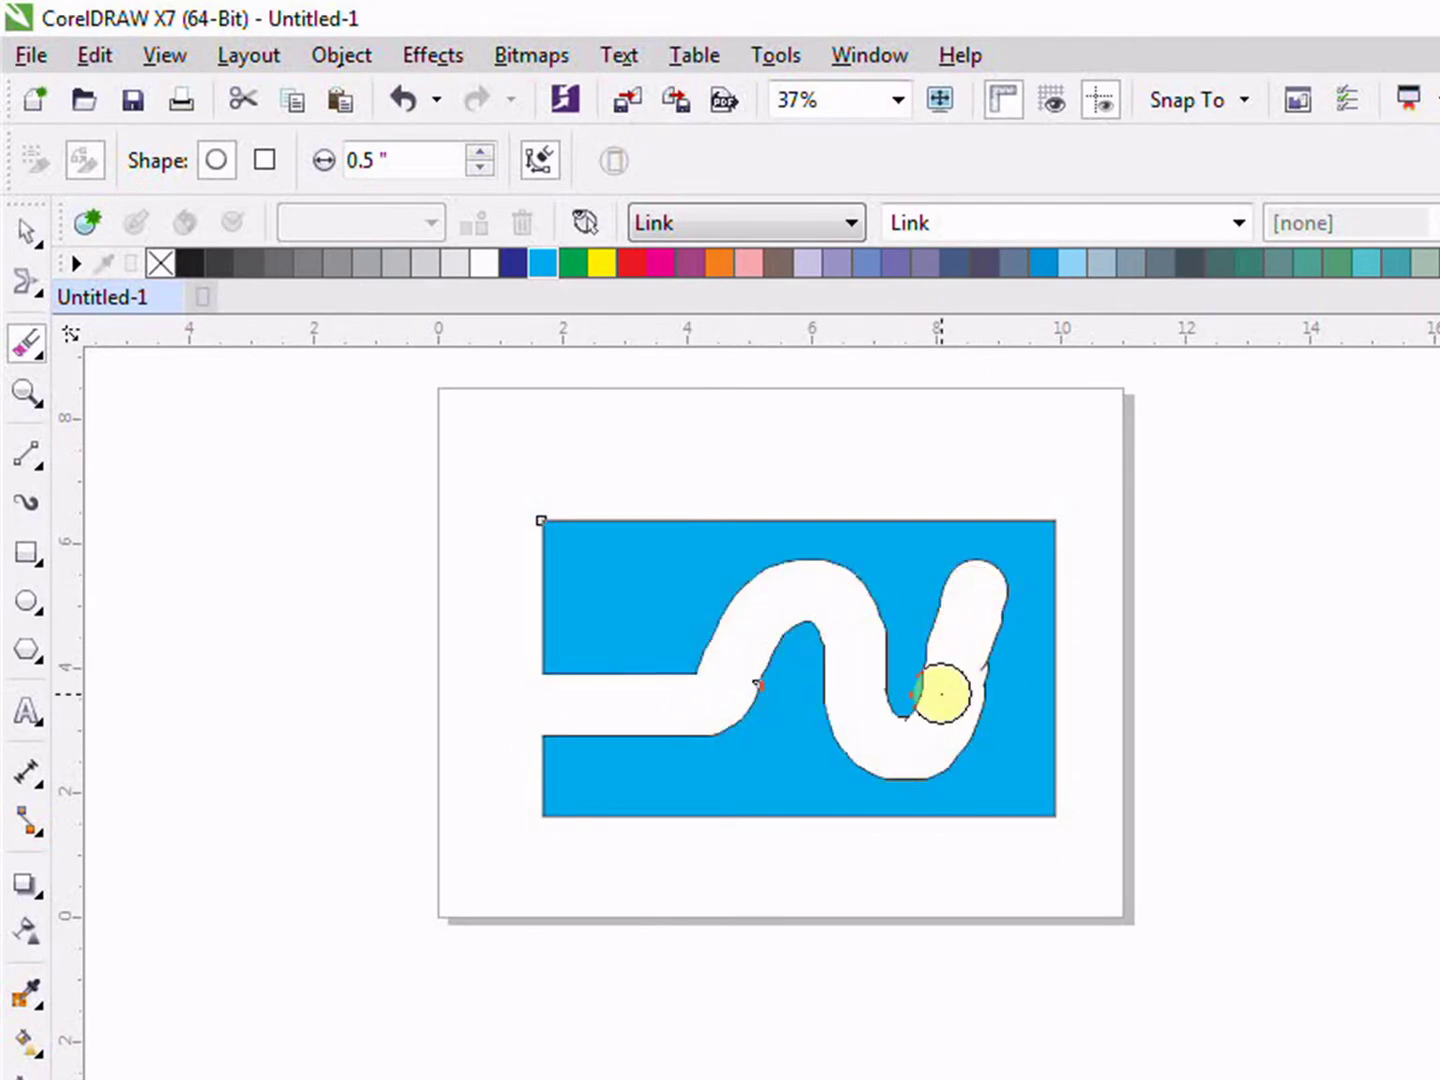
scroll(935, 691, up, 1)
scroll(897, 667, down, 1)
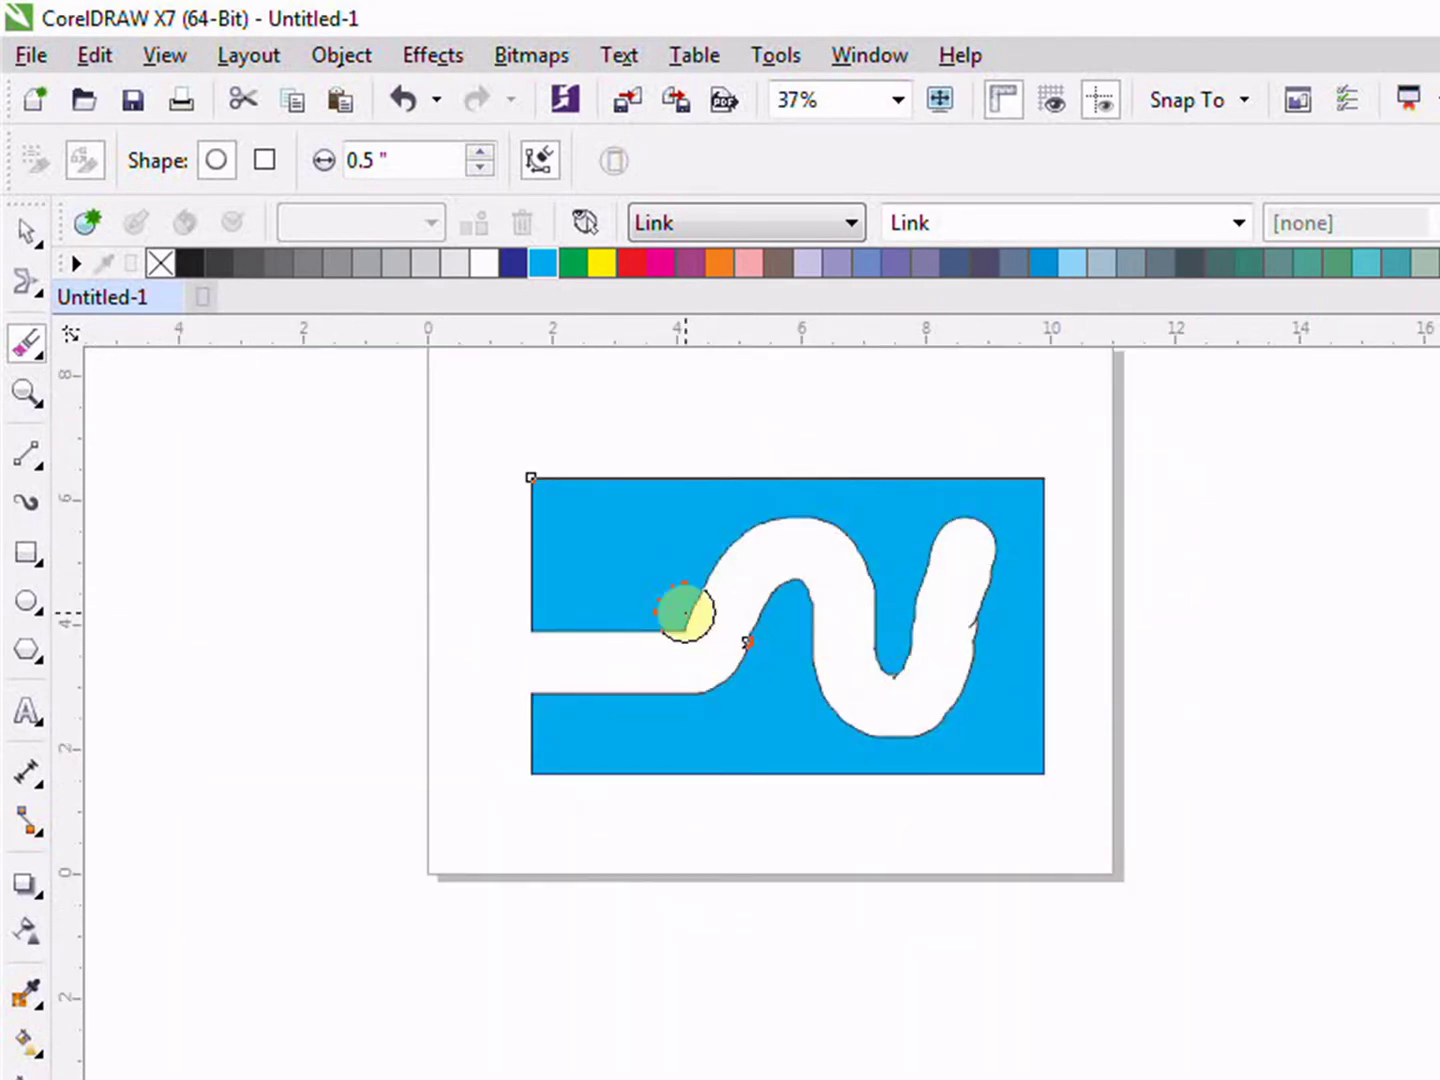
key(ctrl+z)
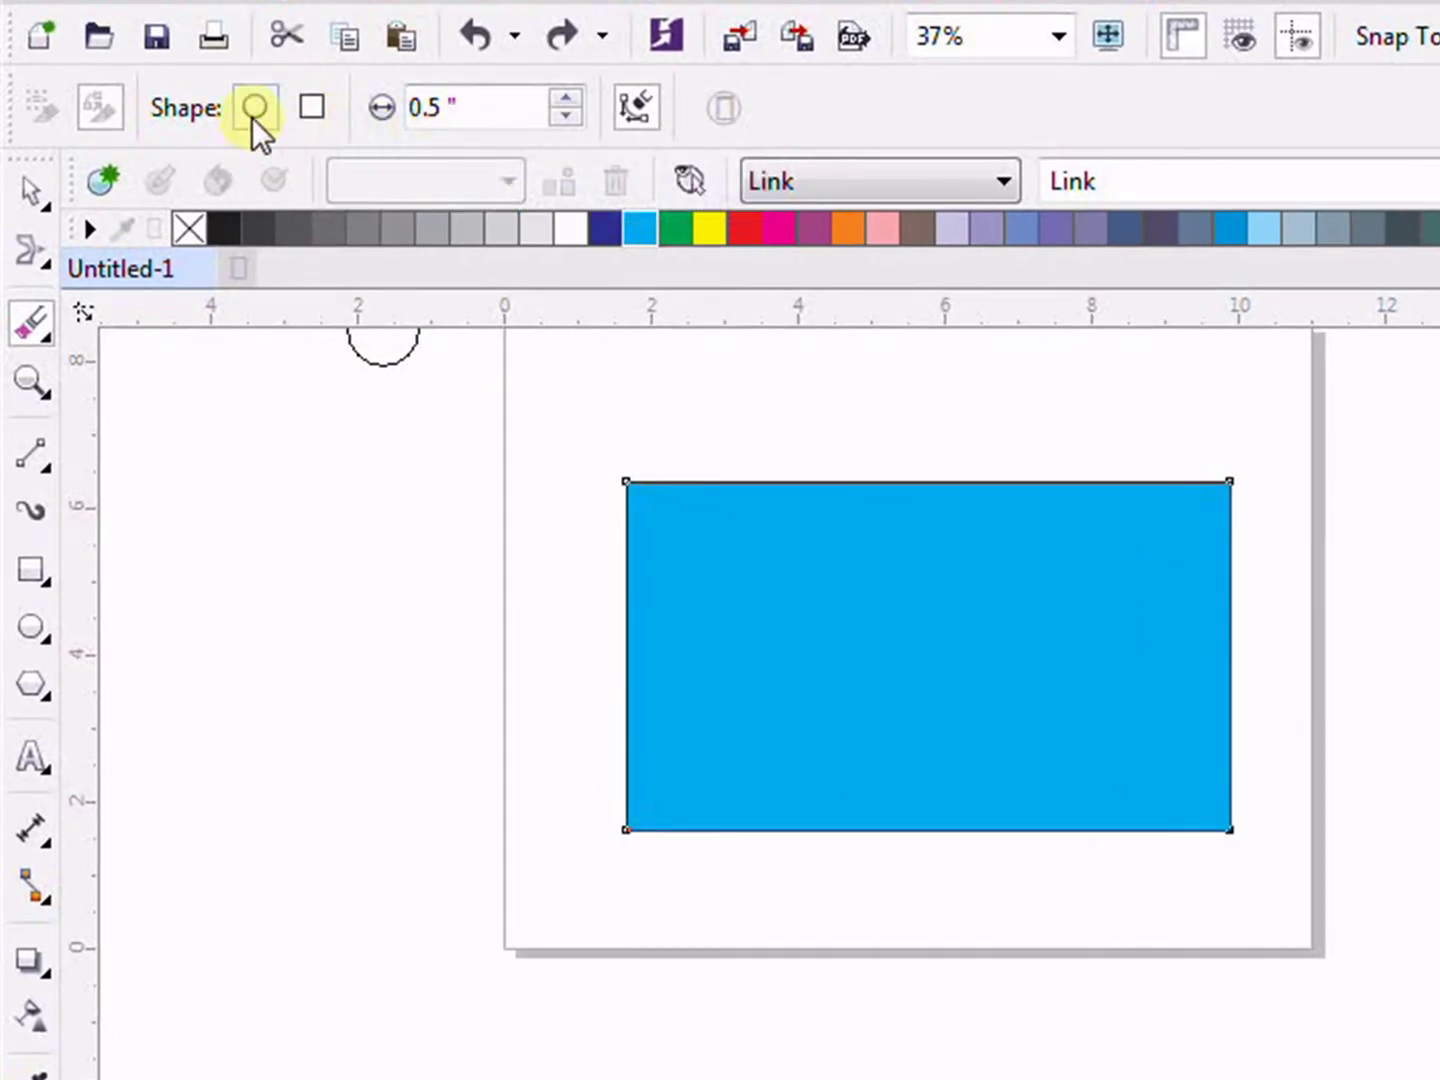
Give the eraser a round nib with a 1.0-inch thickness
click(312, 109)
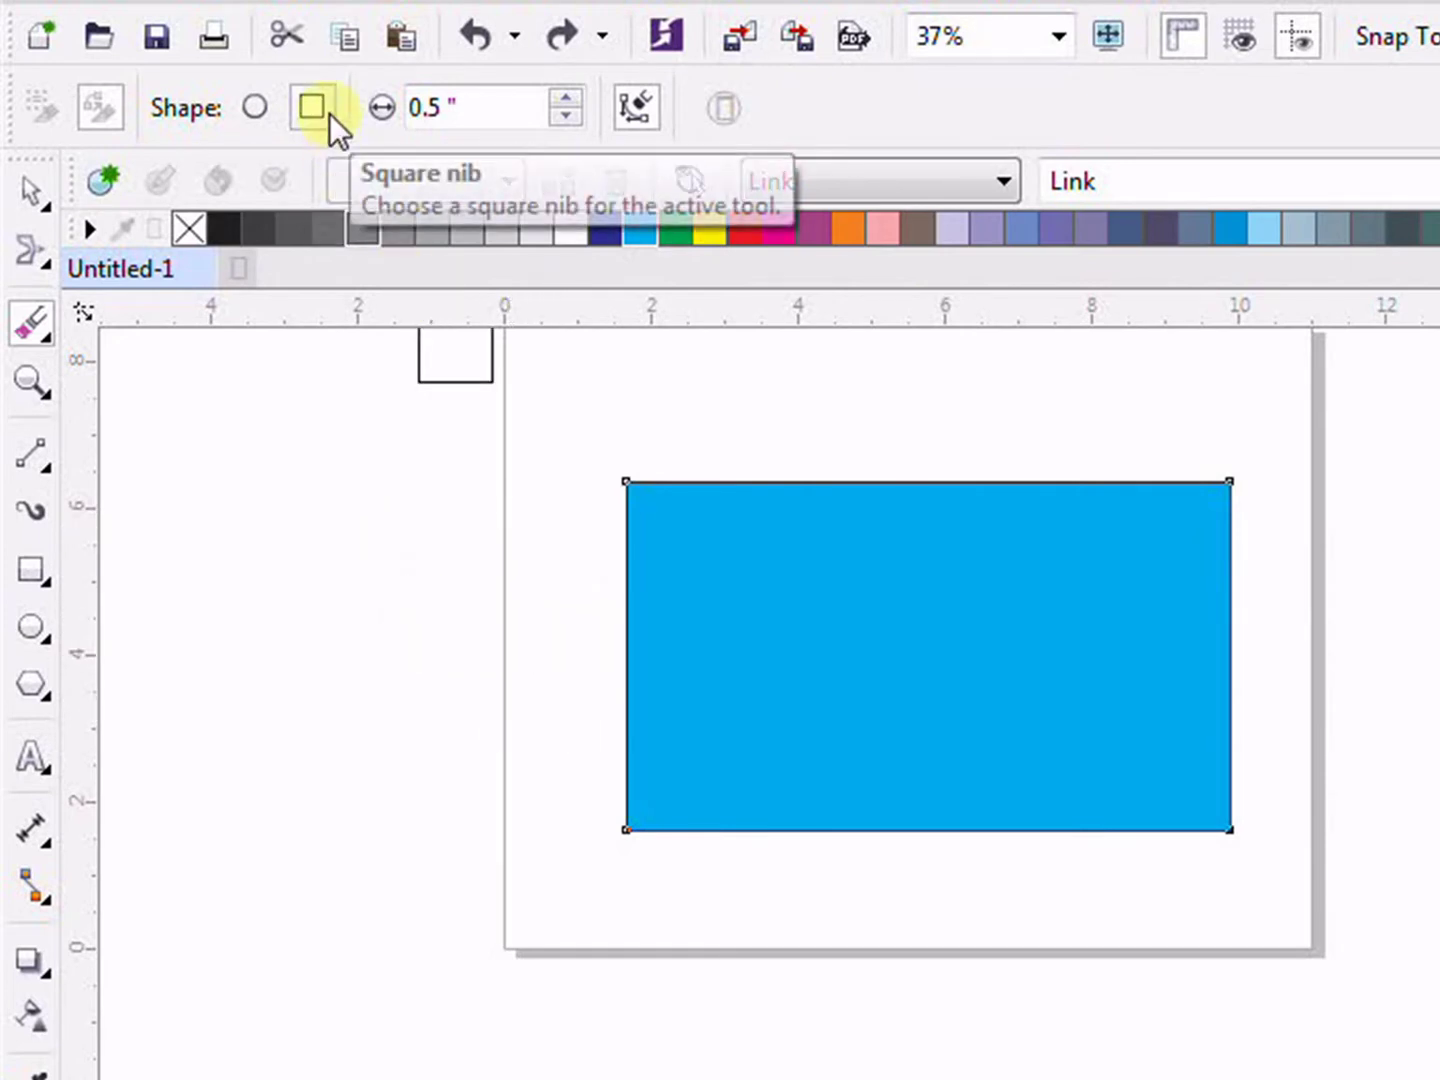
click(257, 117)
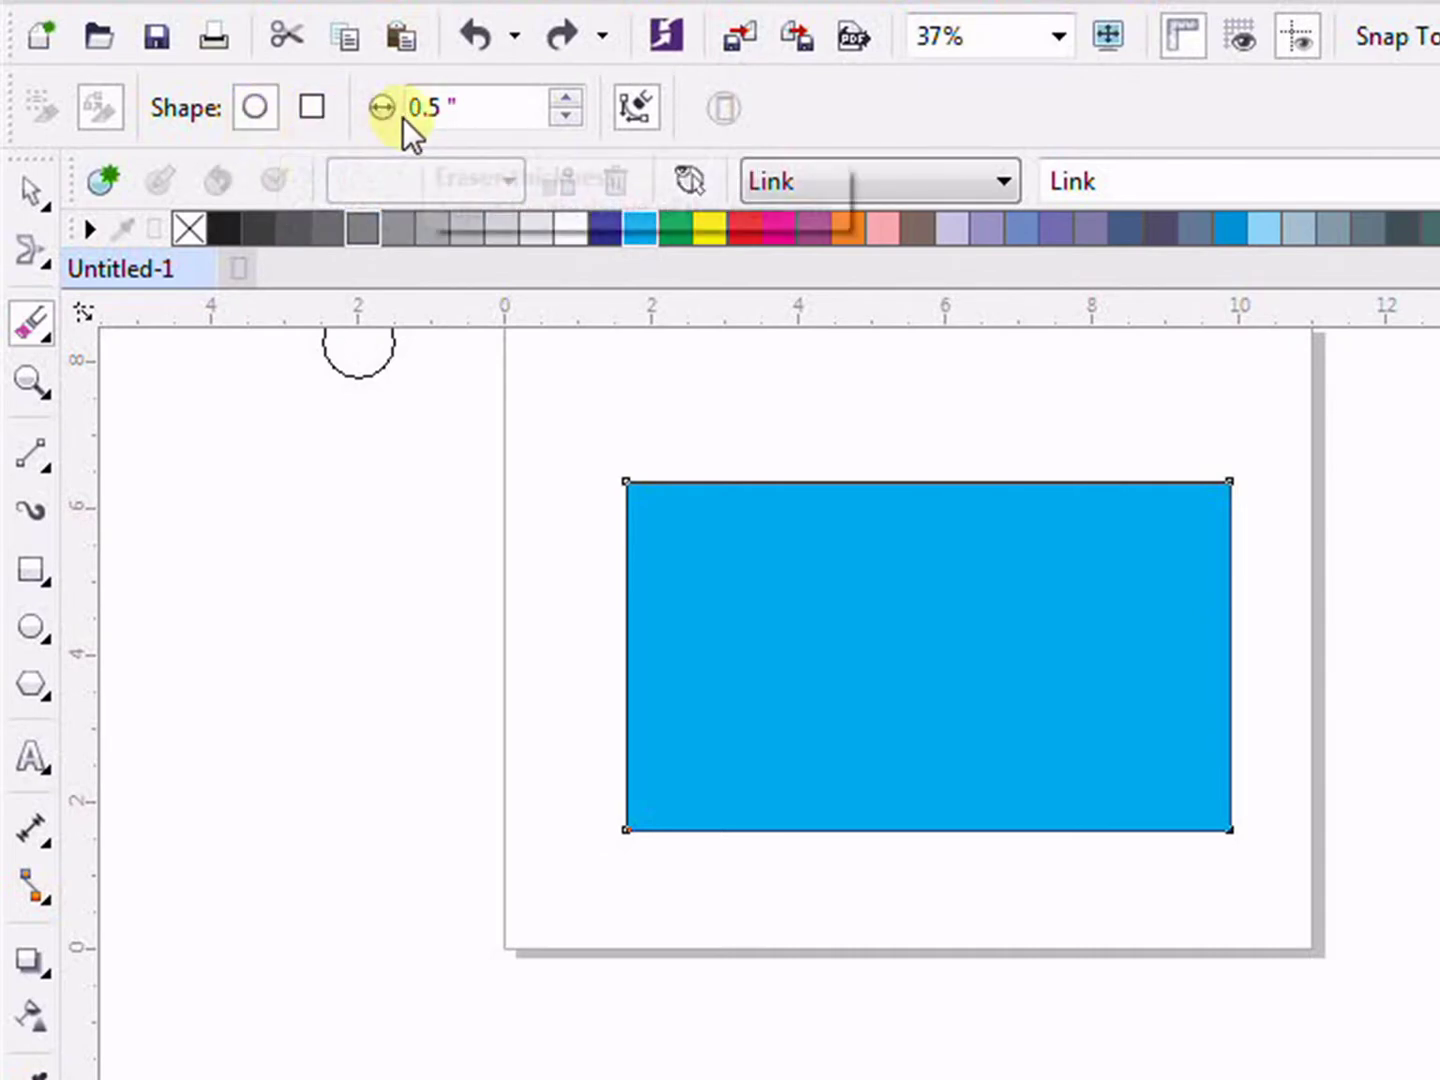
click(433, 108)
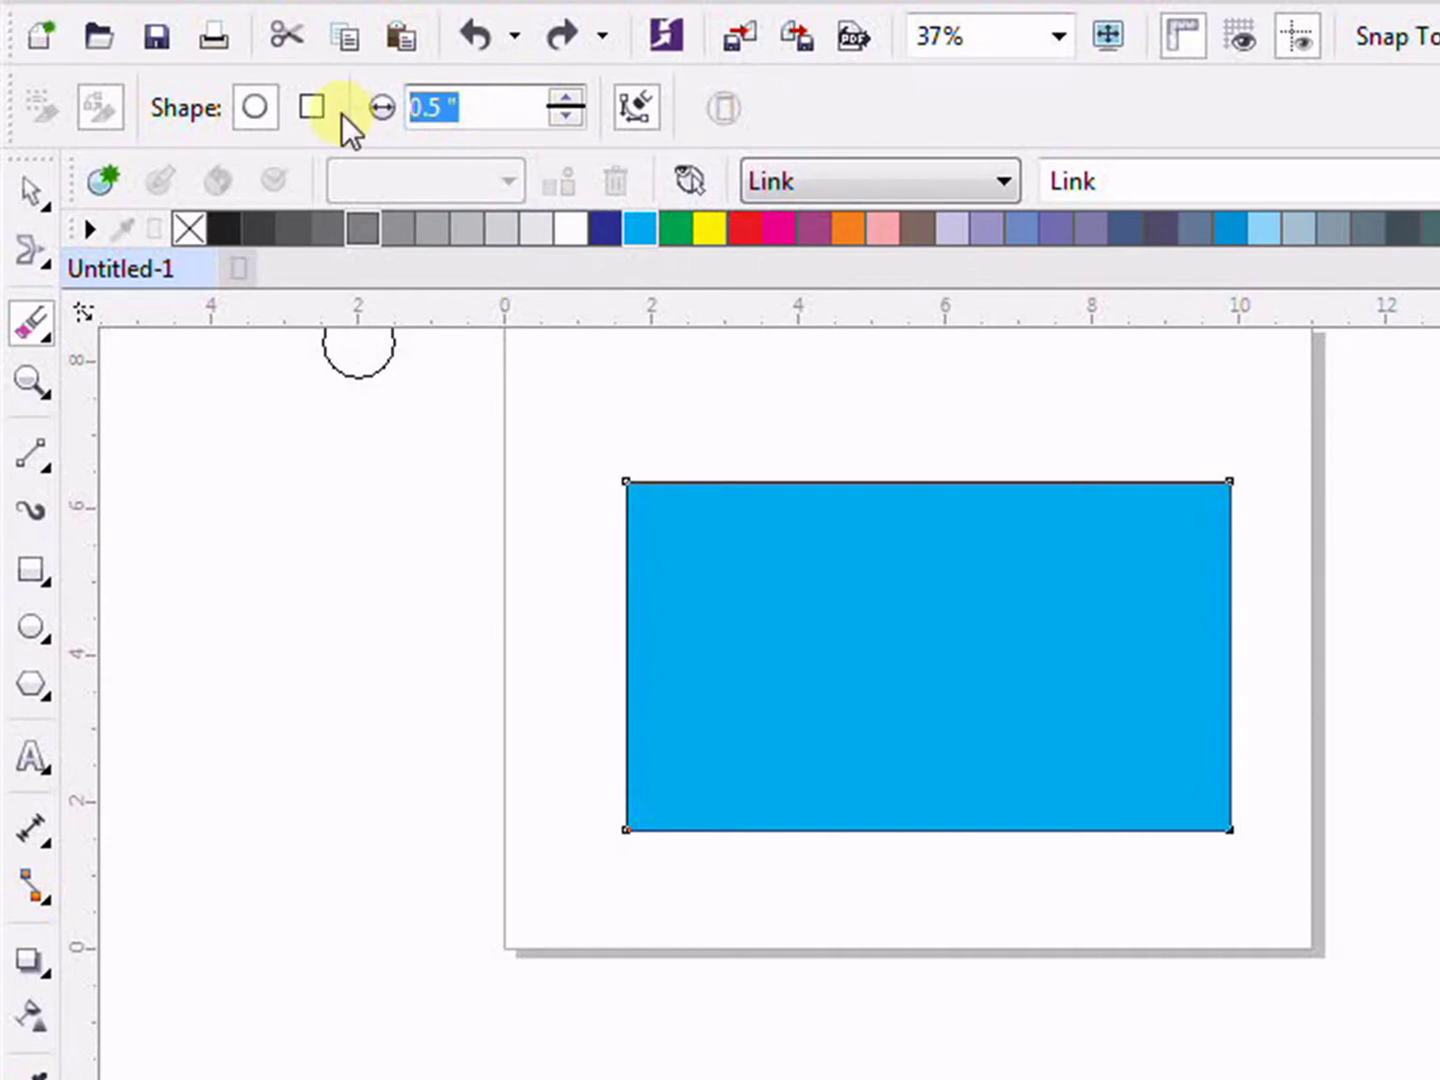
text(1)
text(.0 ")
key(Return)
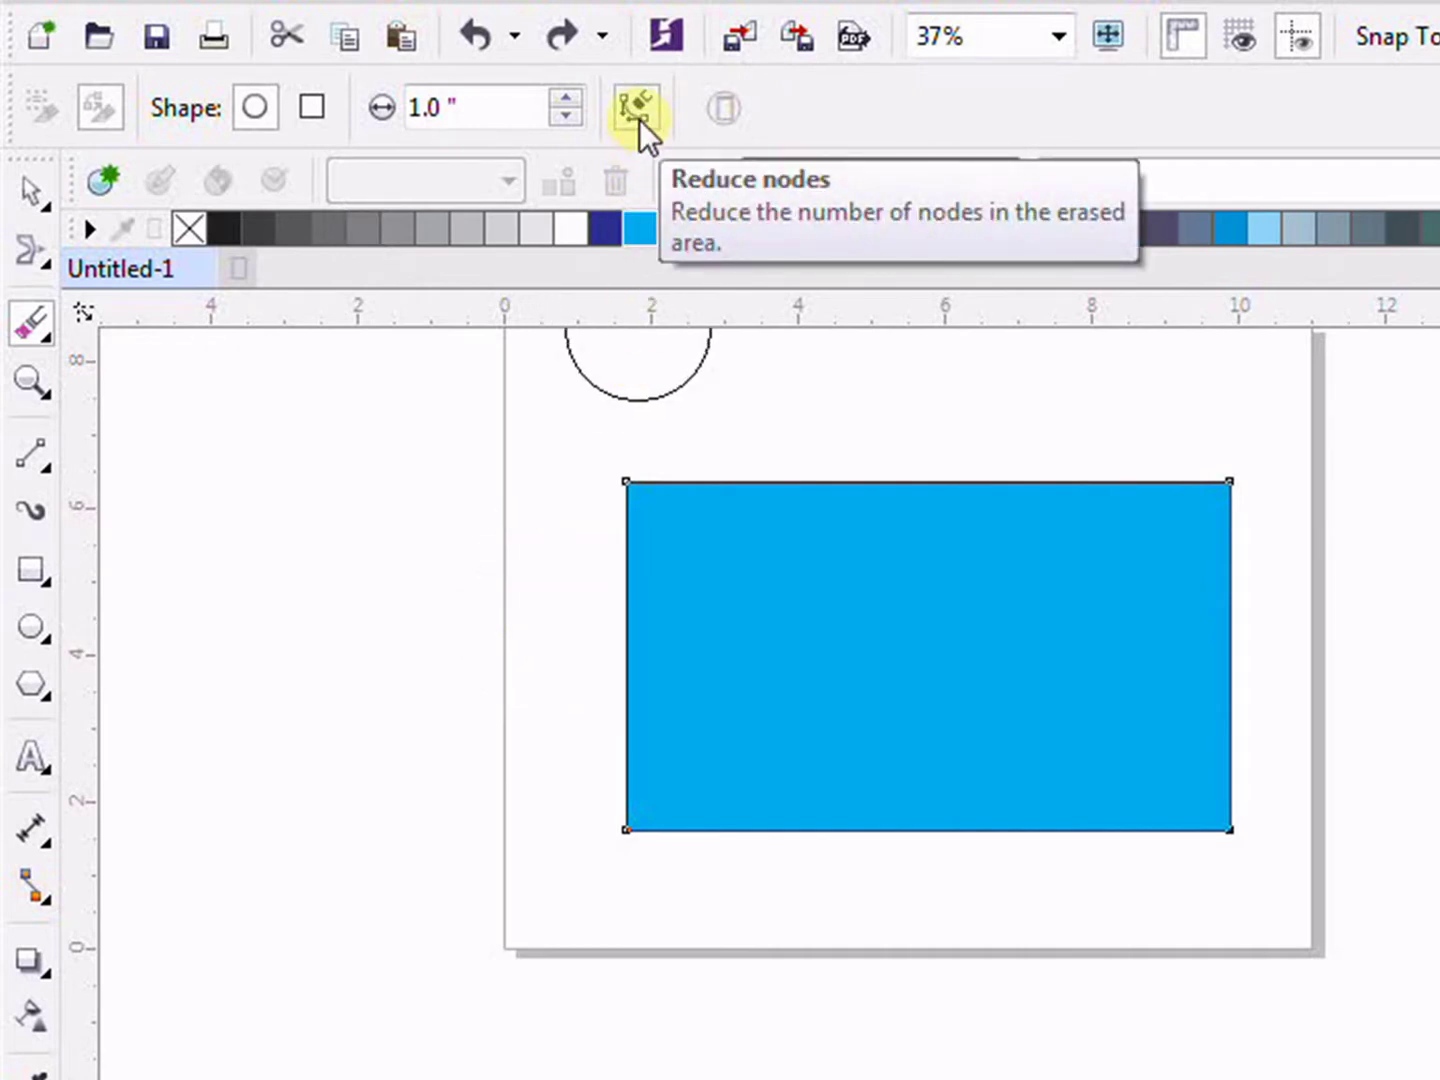
Lower the eraser thickness from 1.0 to 0.5 inch
double_click(426, 108)
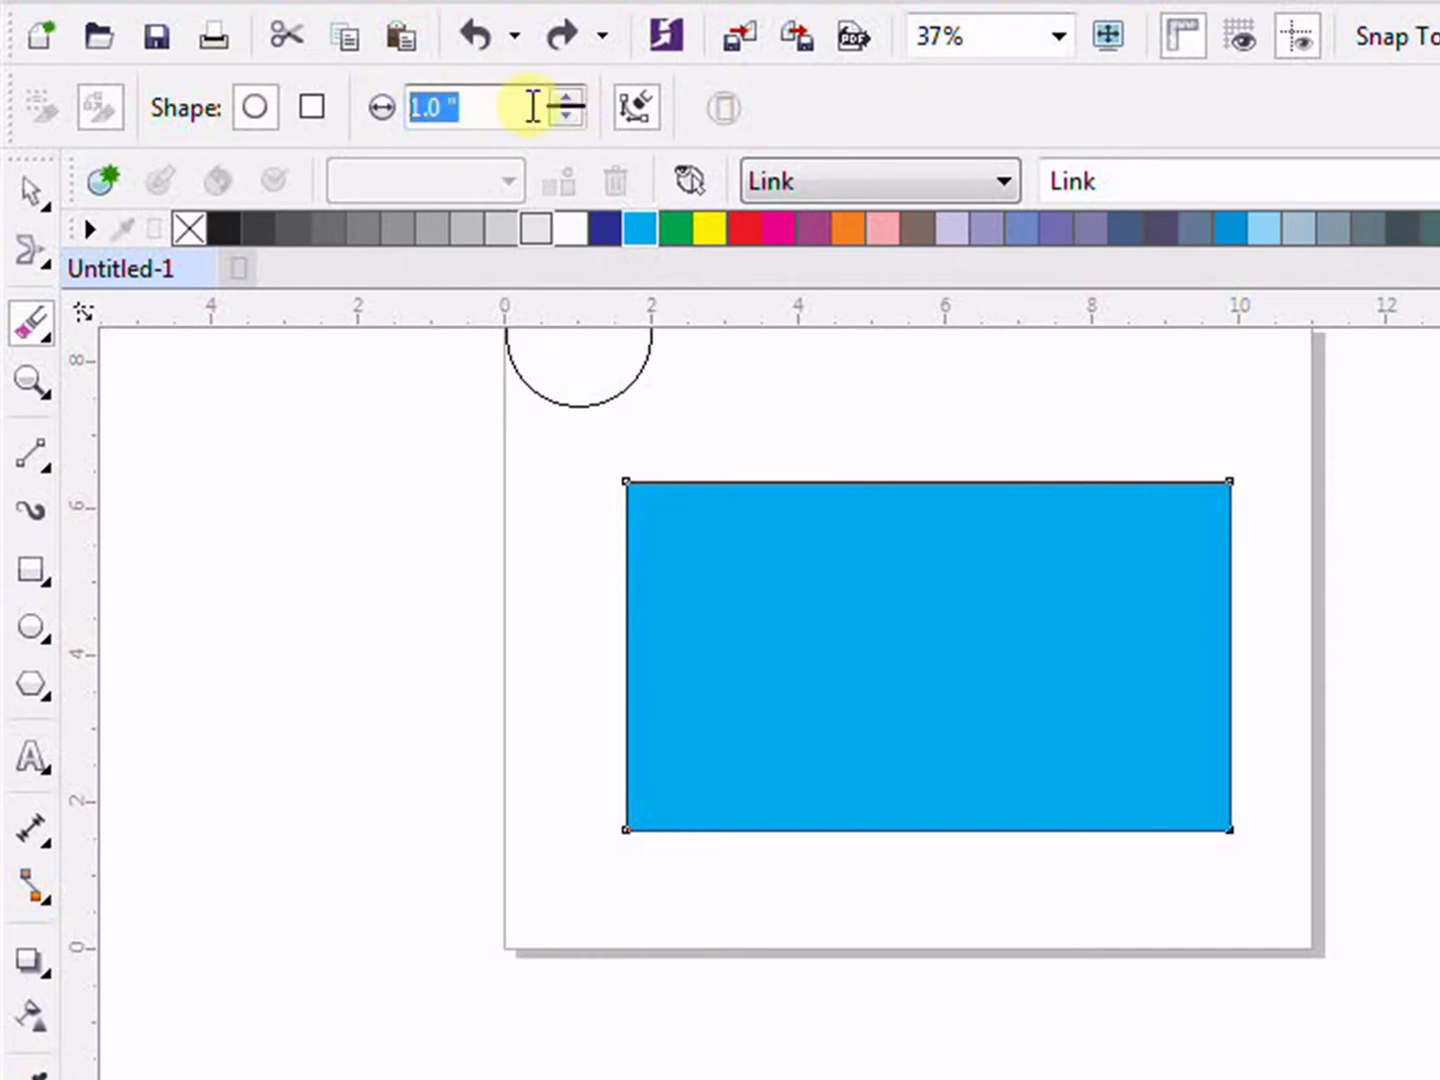
click(566, 117)
key(BackSpace)
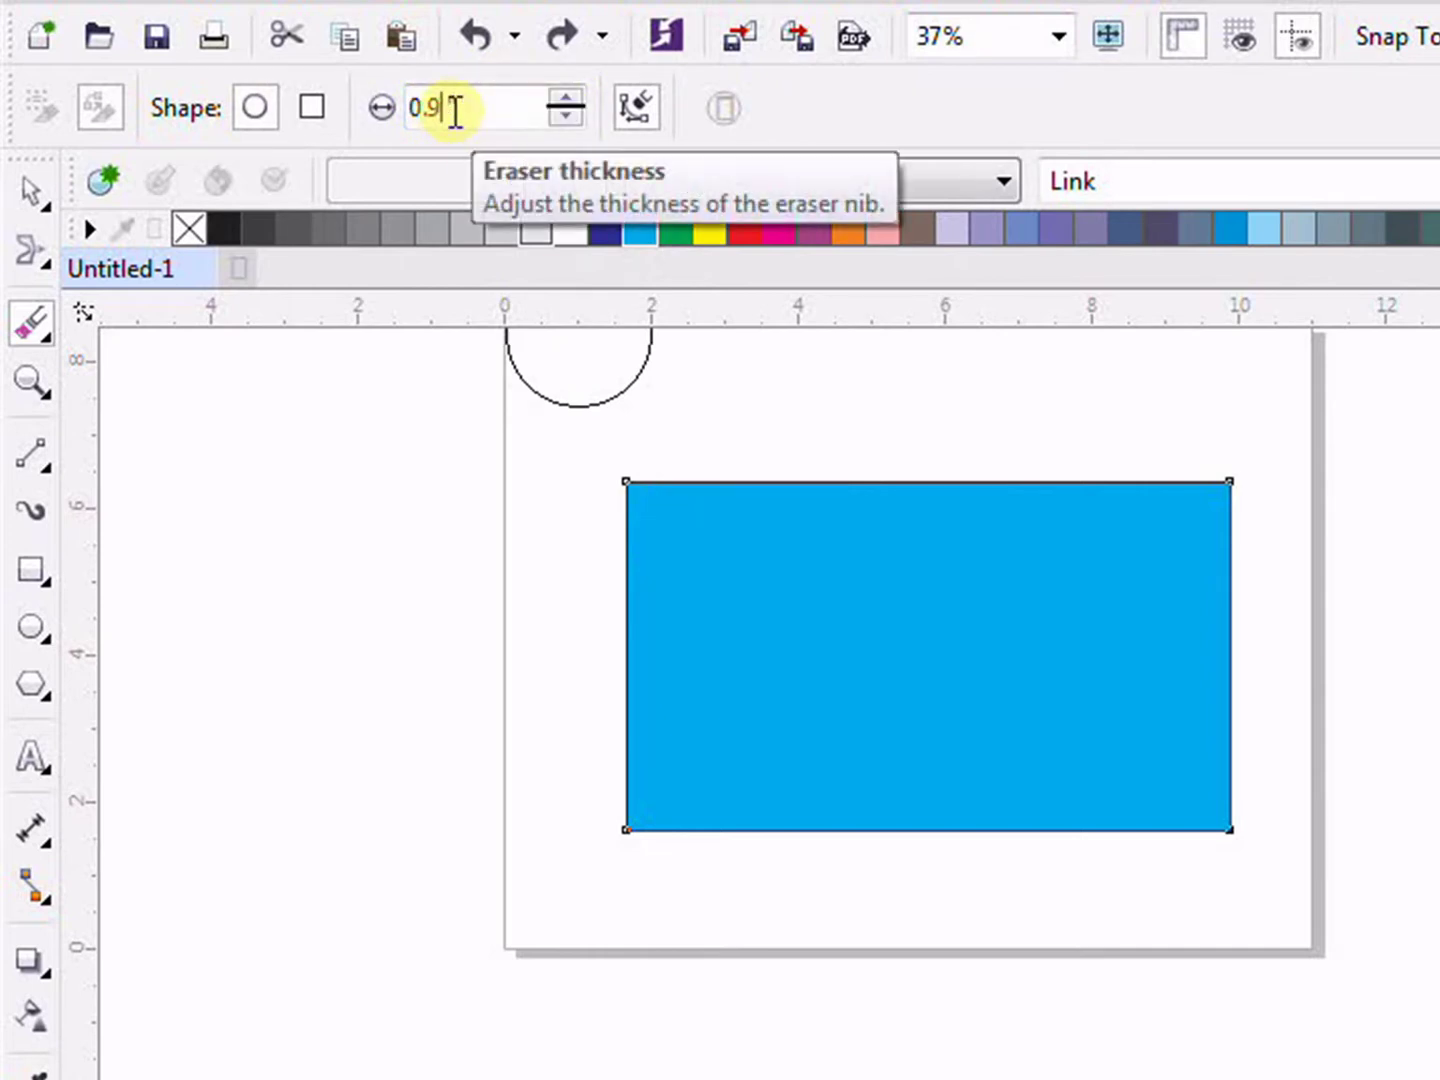
text(5 ")
key(Return)
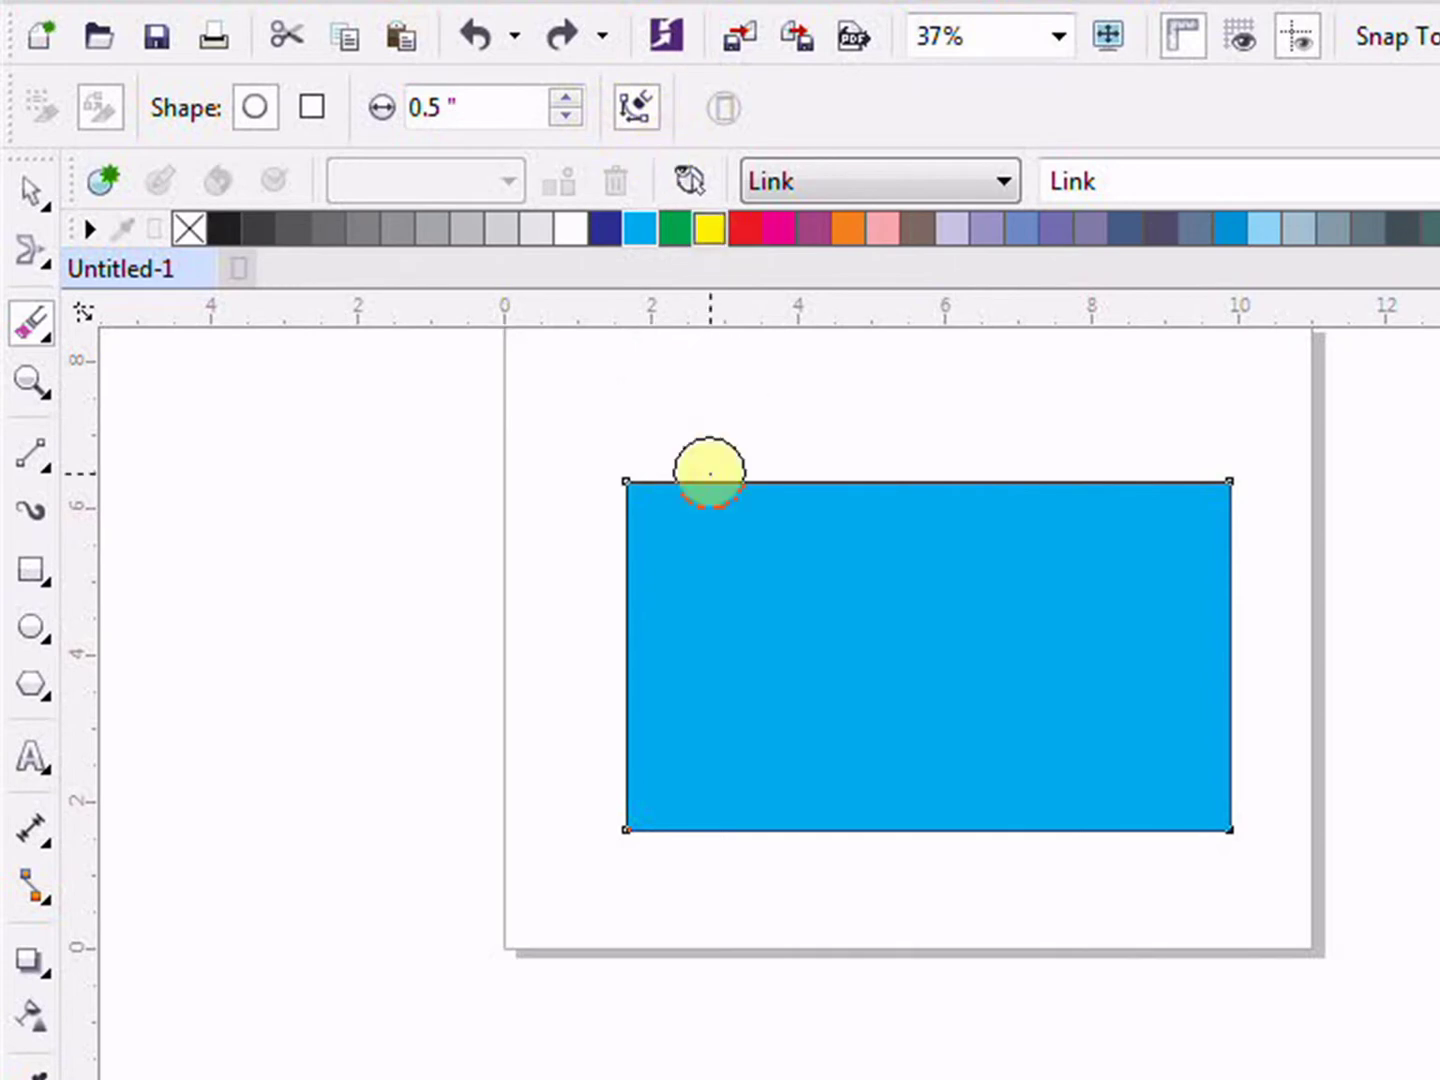
scroll(709, 671, up, 2)
Erase a wavy path through the rectangle from the left and a curved cut from the right
drag(452, 709, 1136, 761)
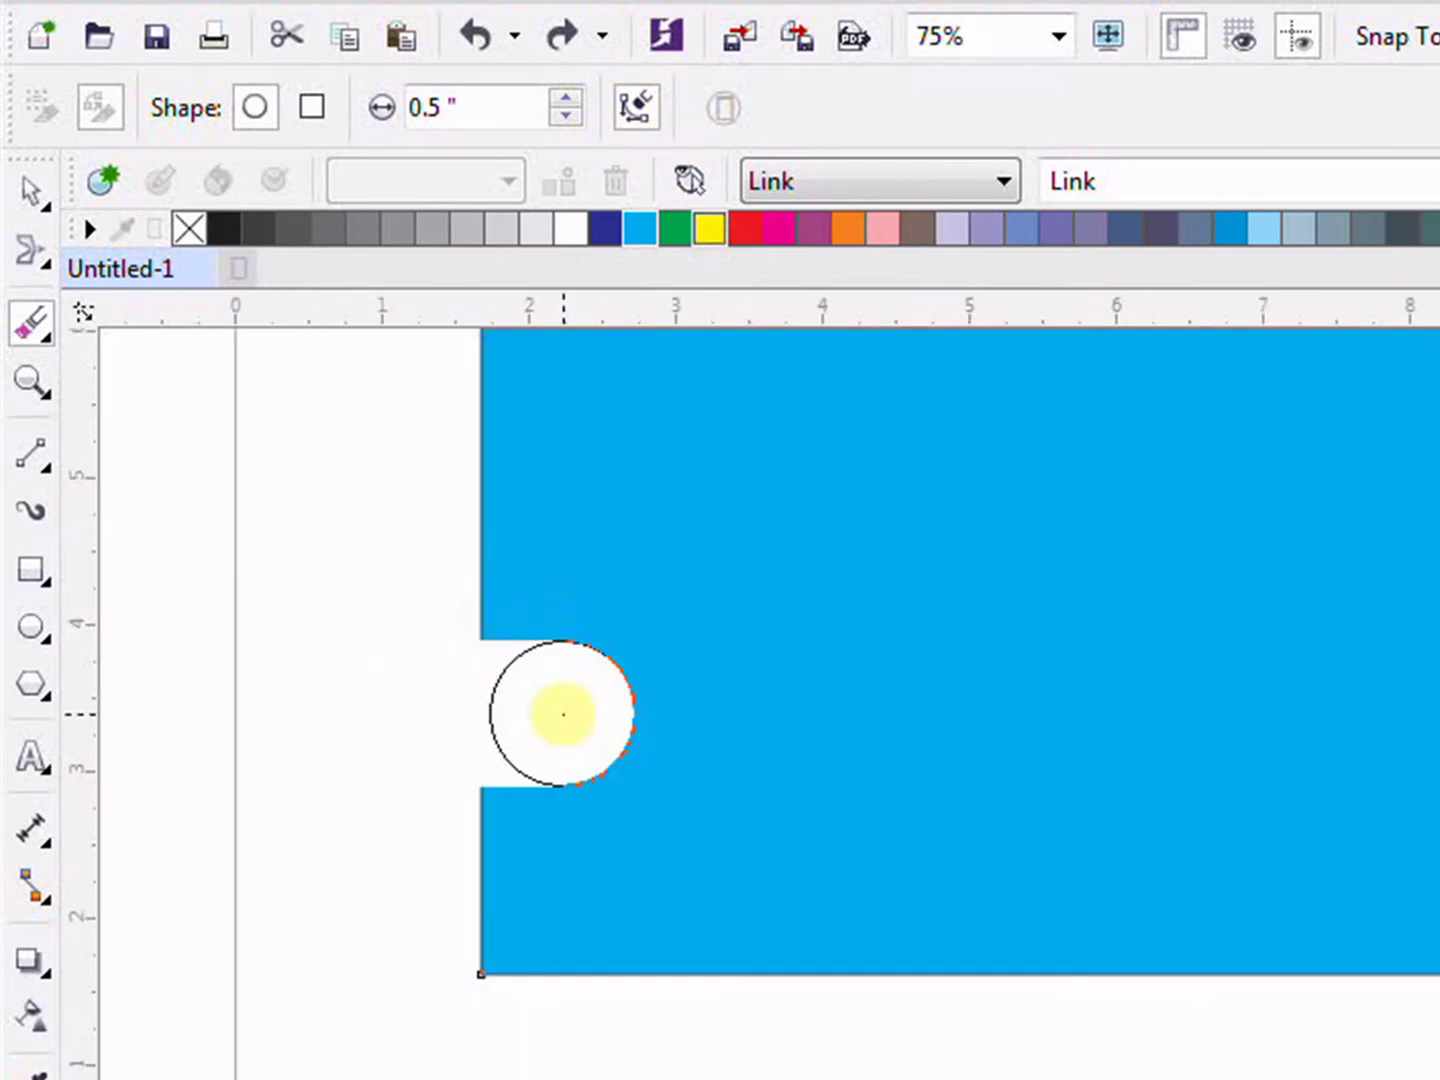
scroll(1136, 761, up, 1)
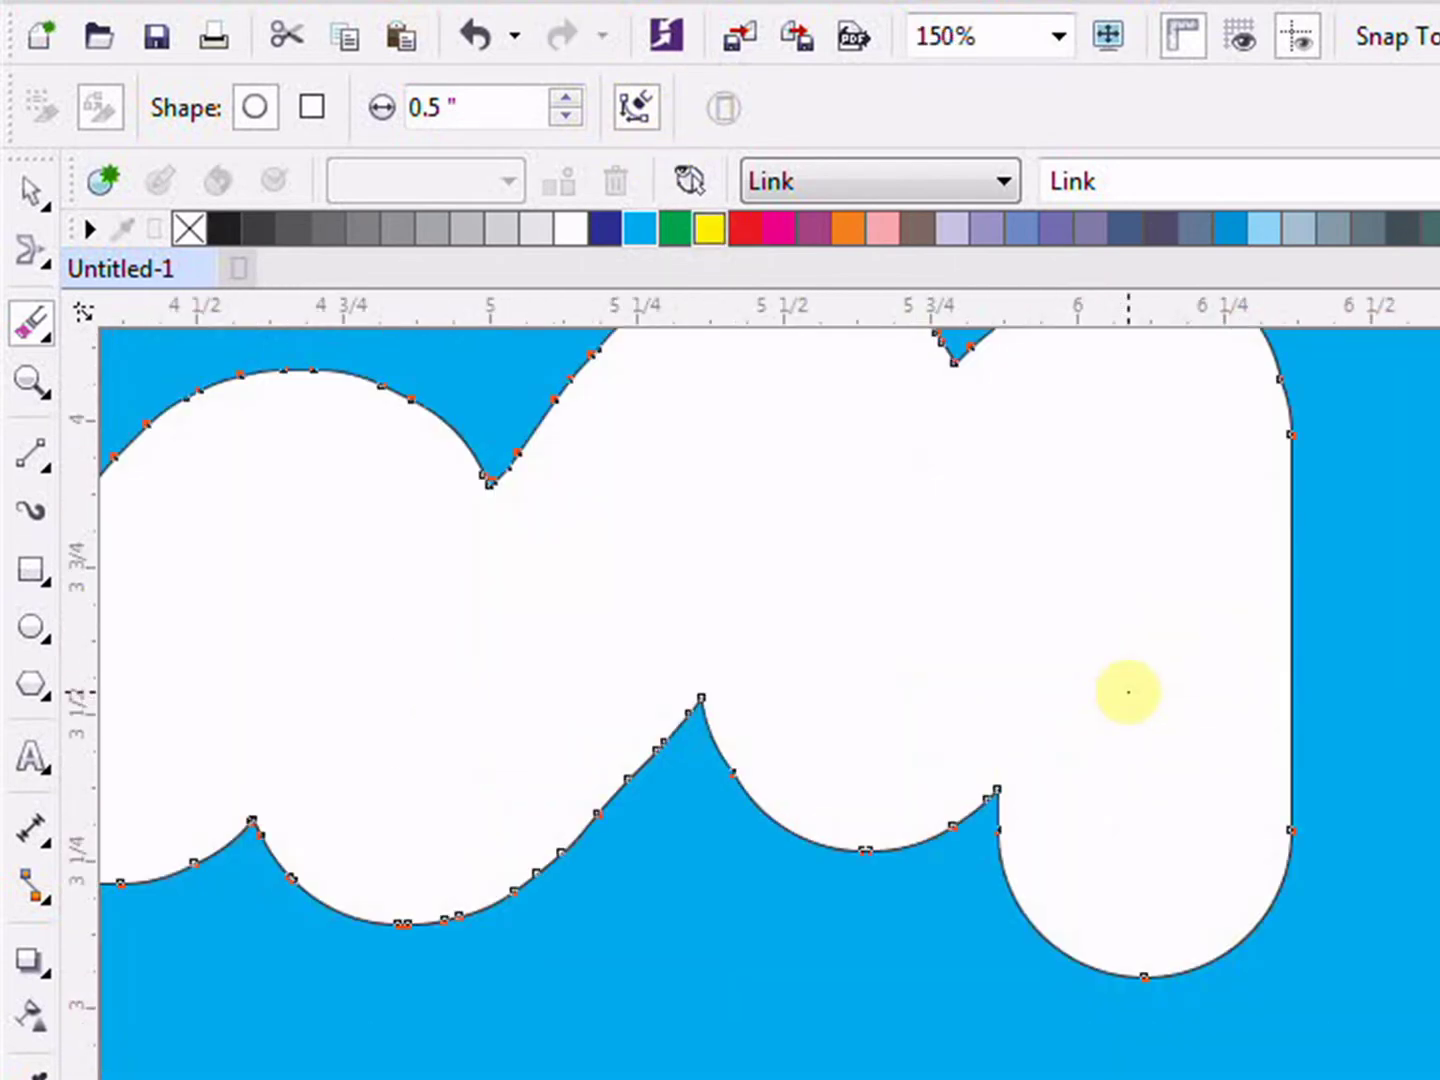
scroll(1126, 691, up, 1)
scroll(844, 910, up, 1)
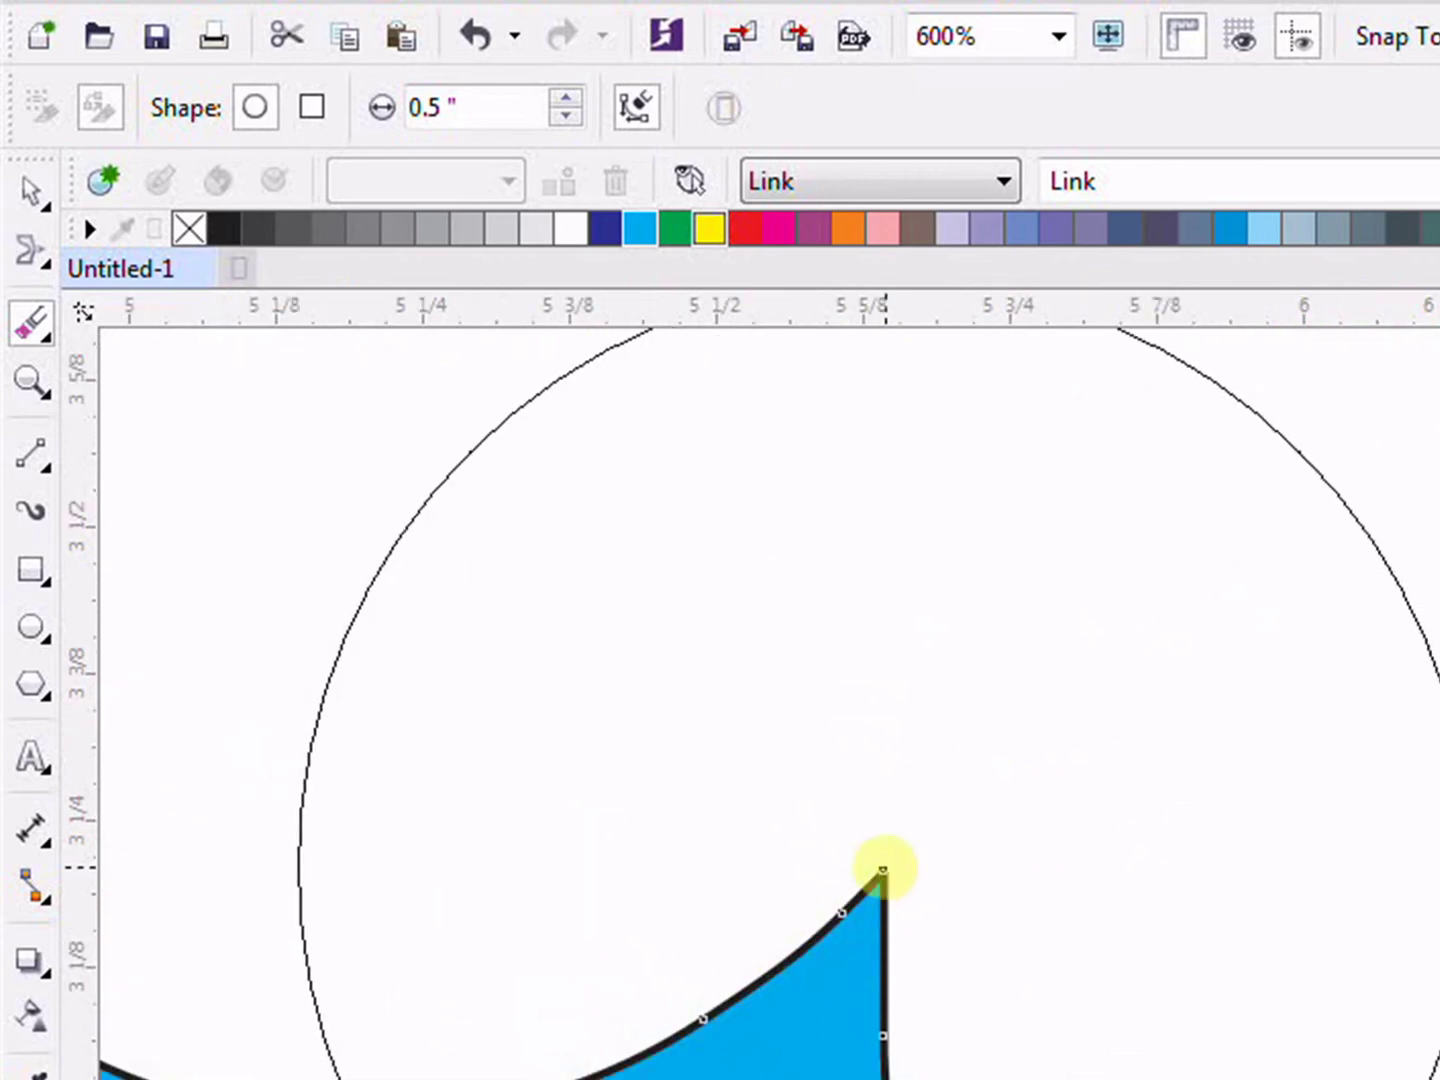
scroll(884, 862, up, 1)
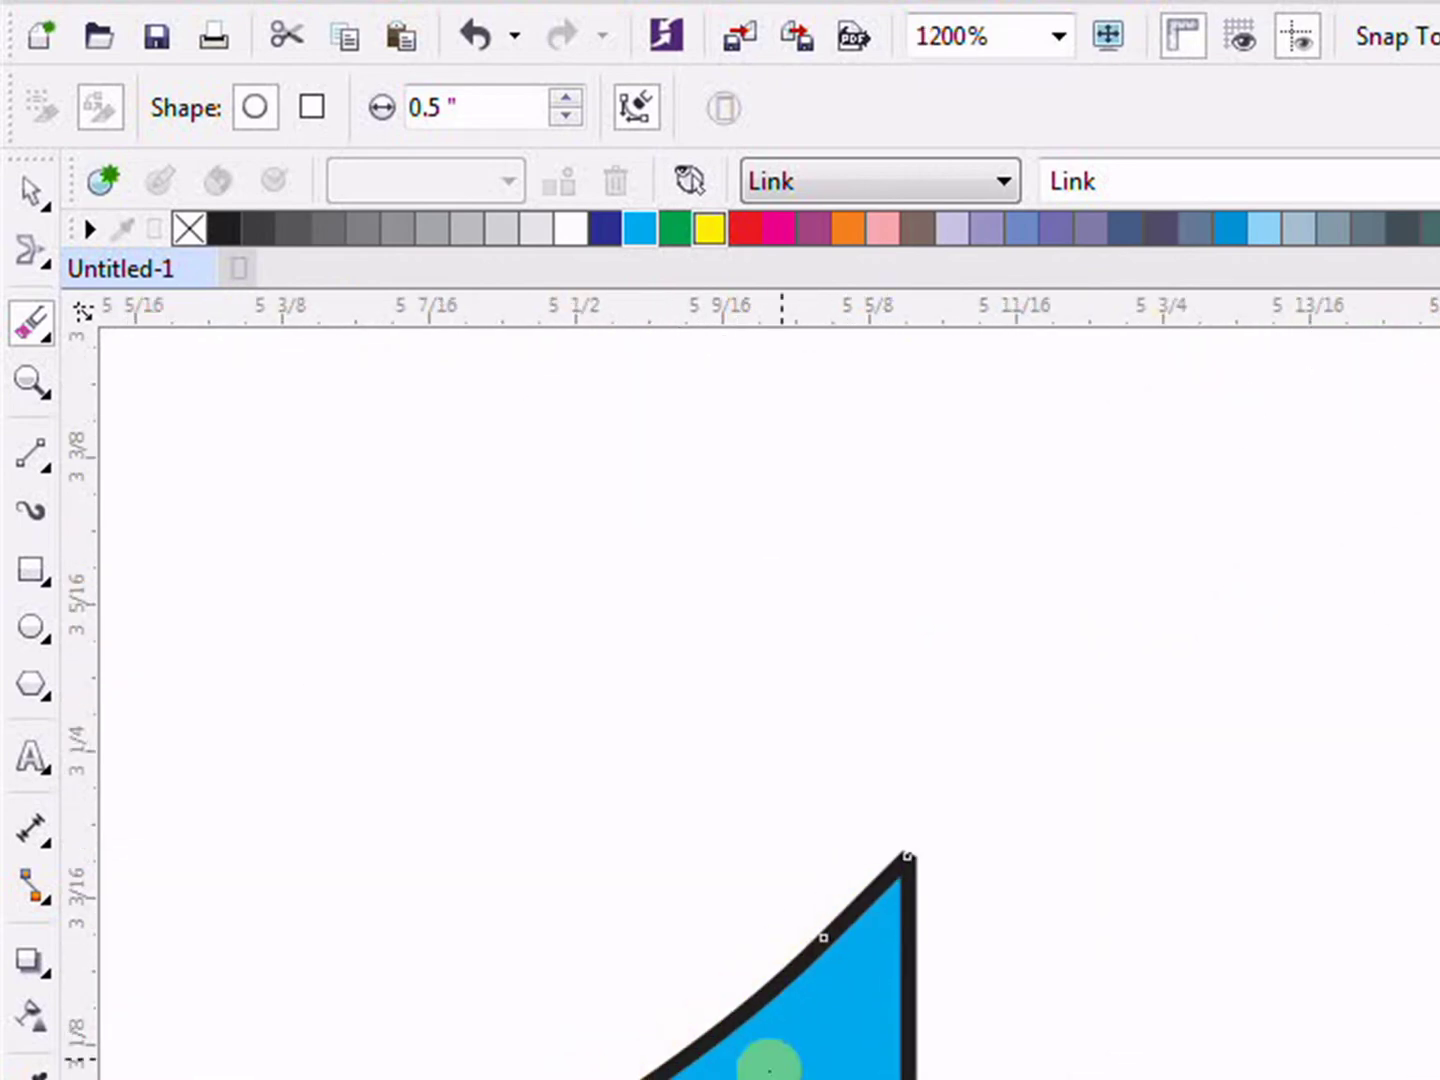
scroll(874, 932, down, 2)
scroll(947, 866, up, 2)
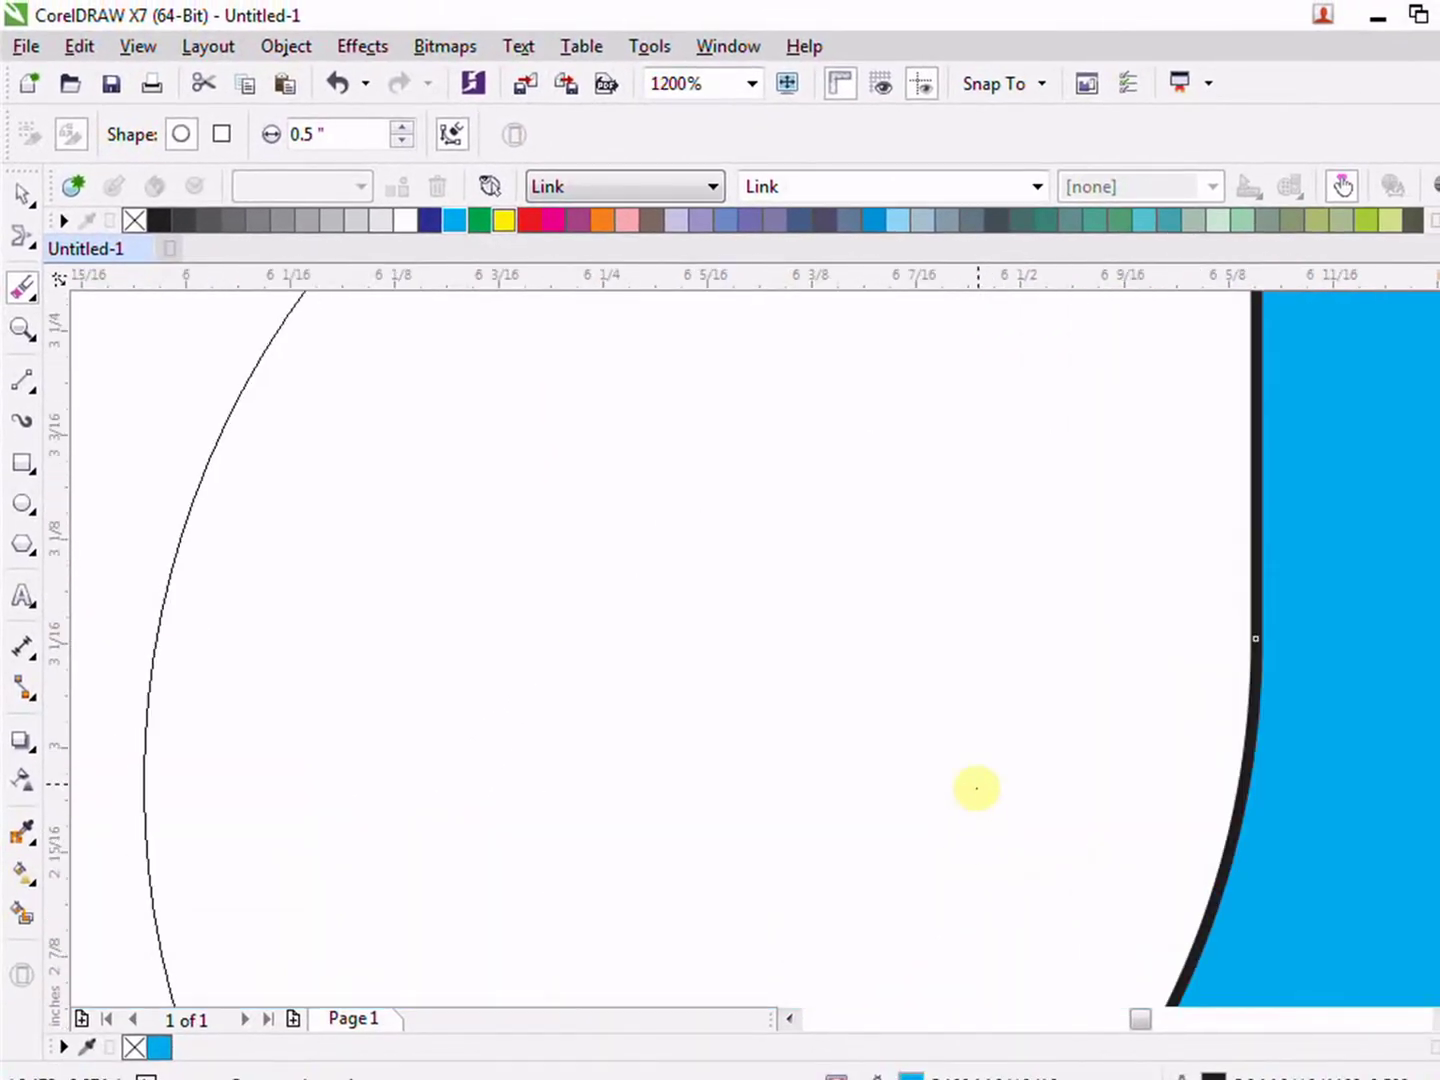
scroll(975, 788, down, 3)
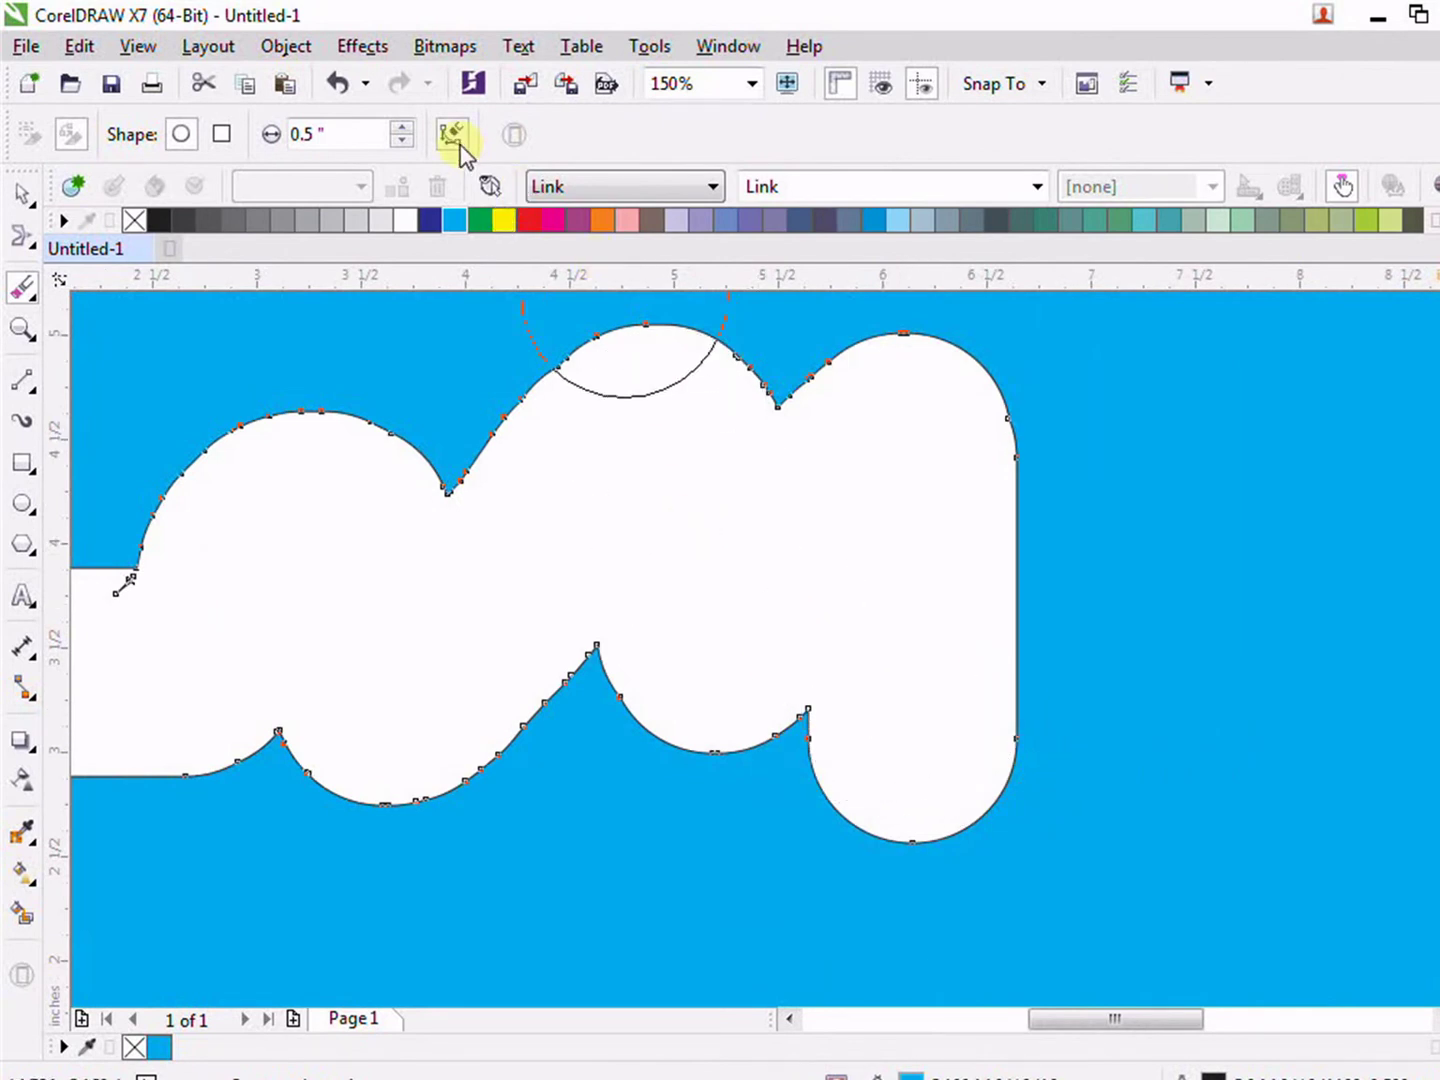
scroll(476, 435, down, 2)
scroll(480, 301, up, 1)
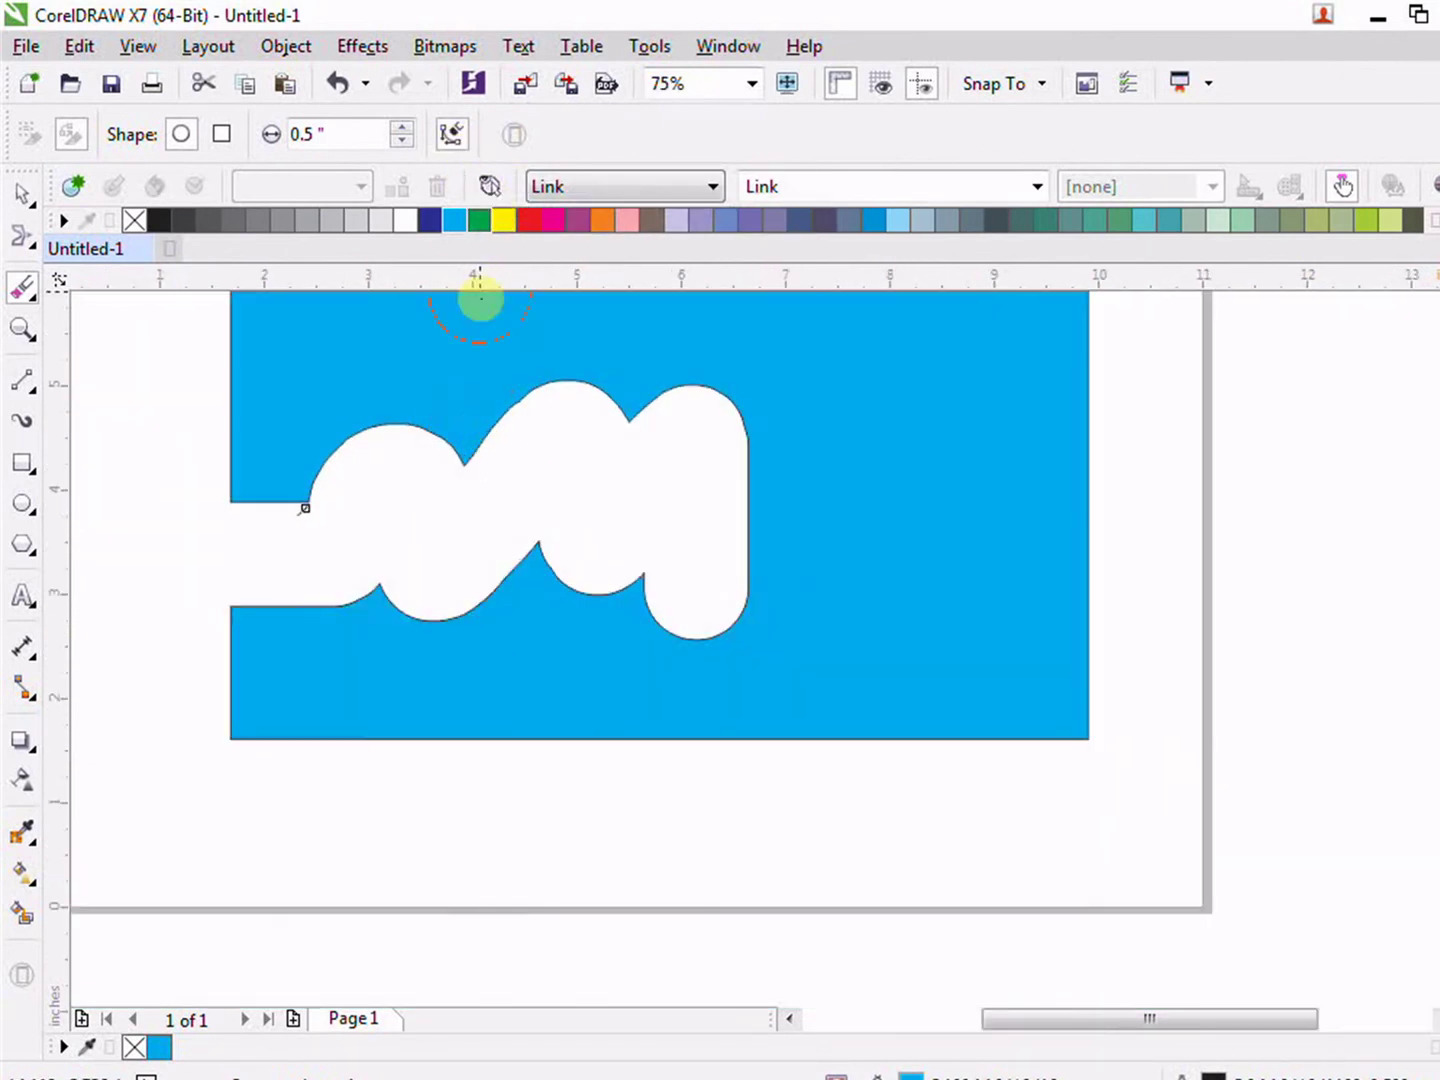
scroll(833, 497, up, 2)
scroll(980, 516, down, 1)
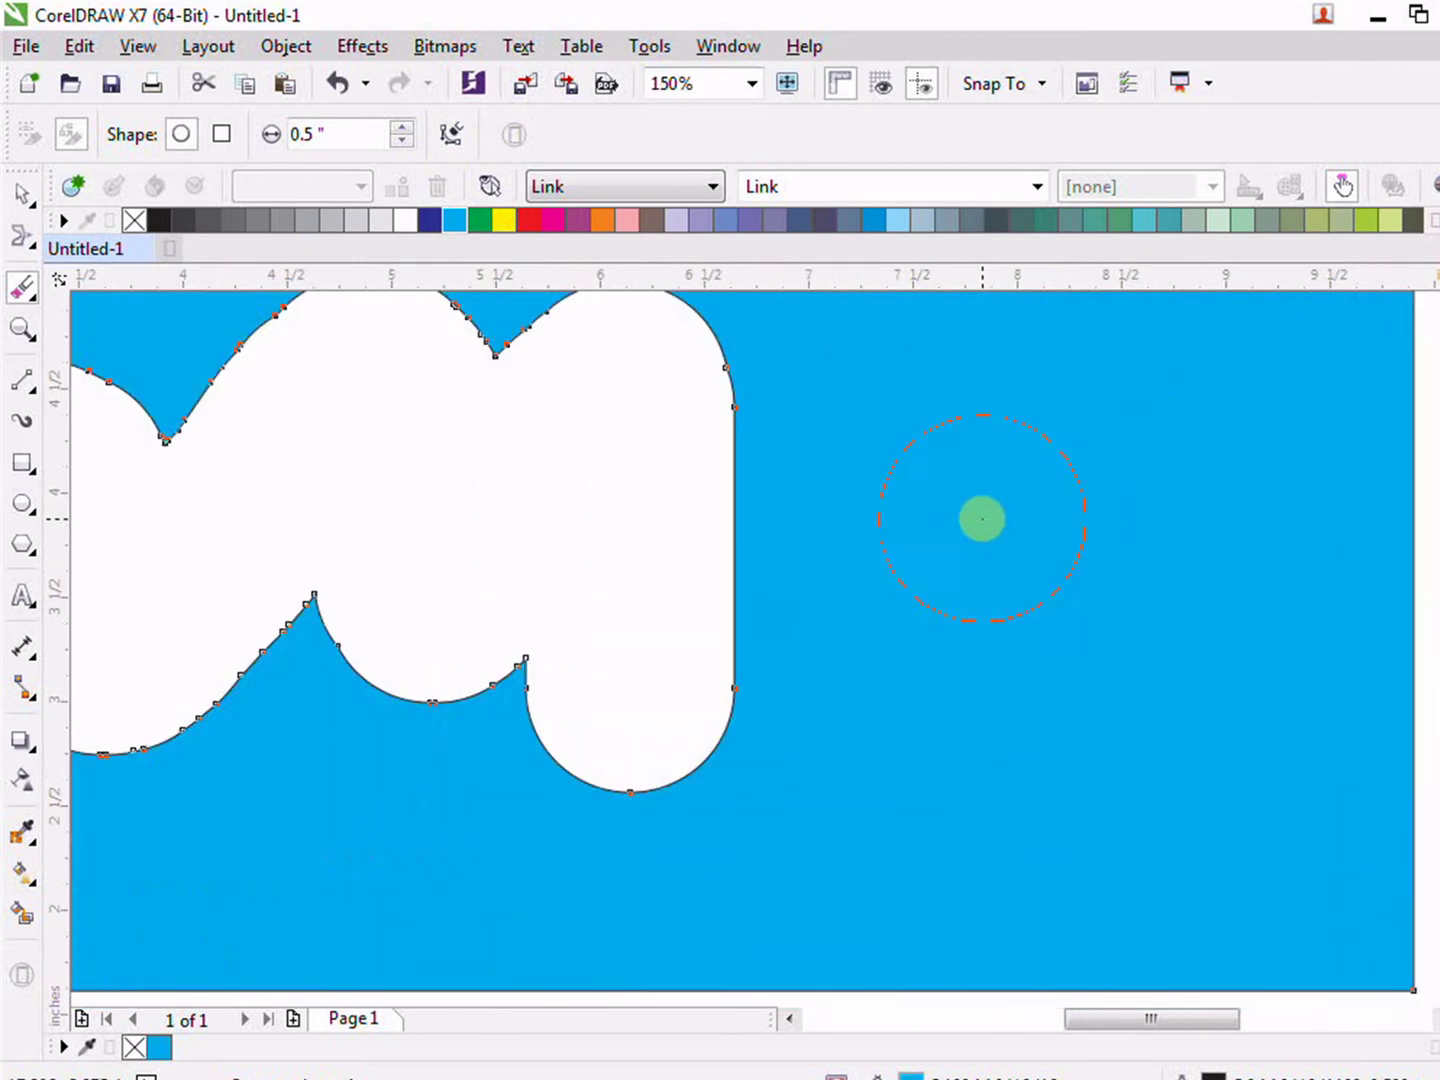
scroll(986, 521, down, 1)
drag(1226, 539, 1070, 604)
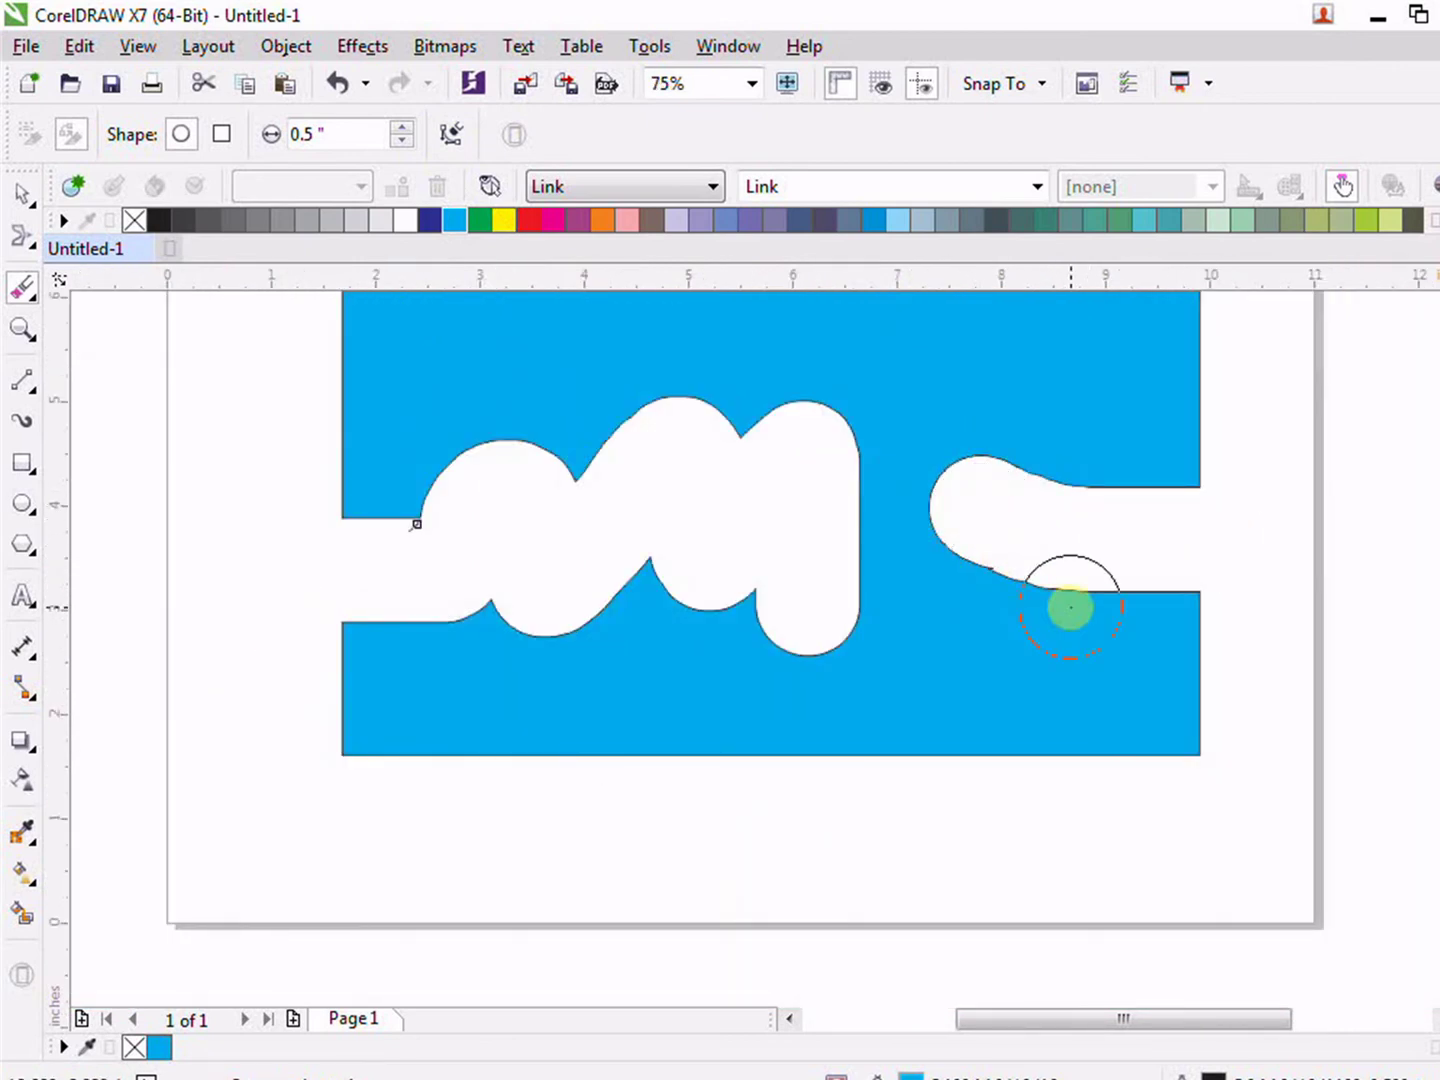
scroll(1070, 604, up, 1)
scroll(1030, 525, up, 1)
scroll(1141, 508, down, 2)
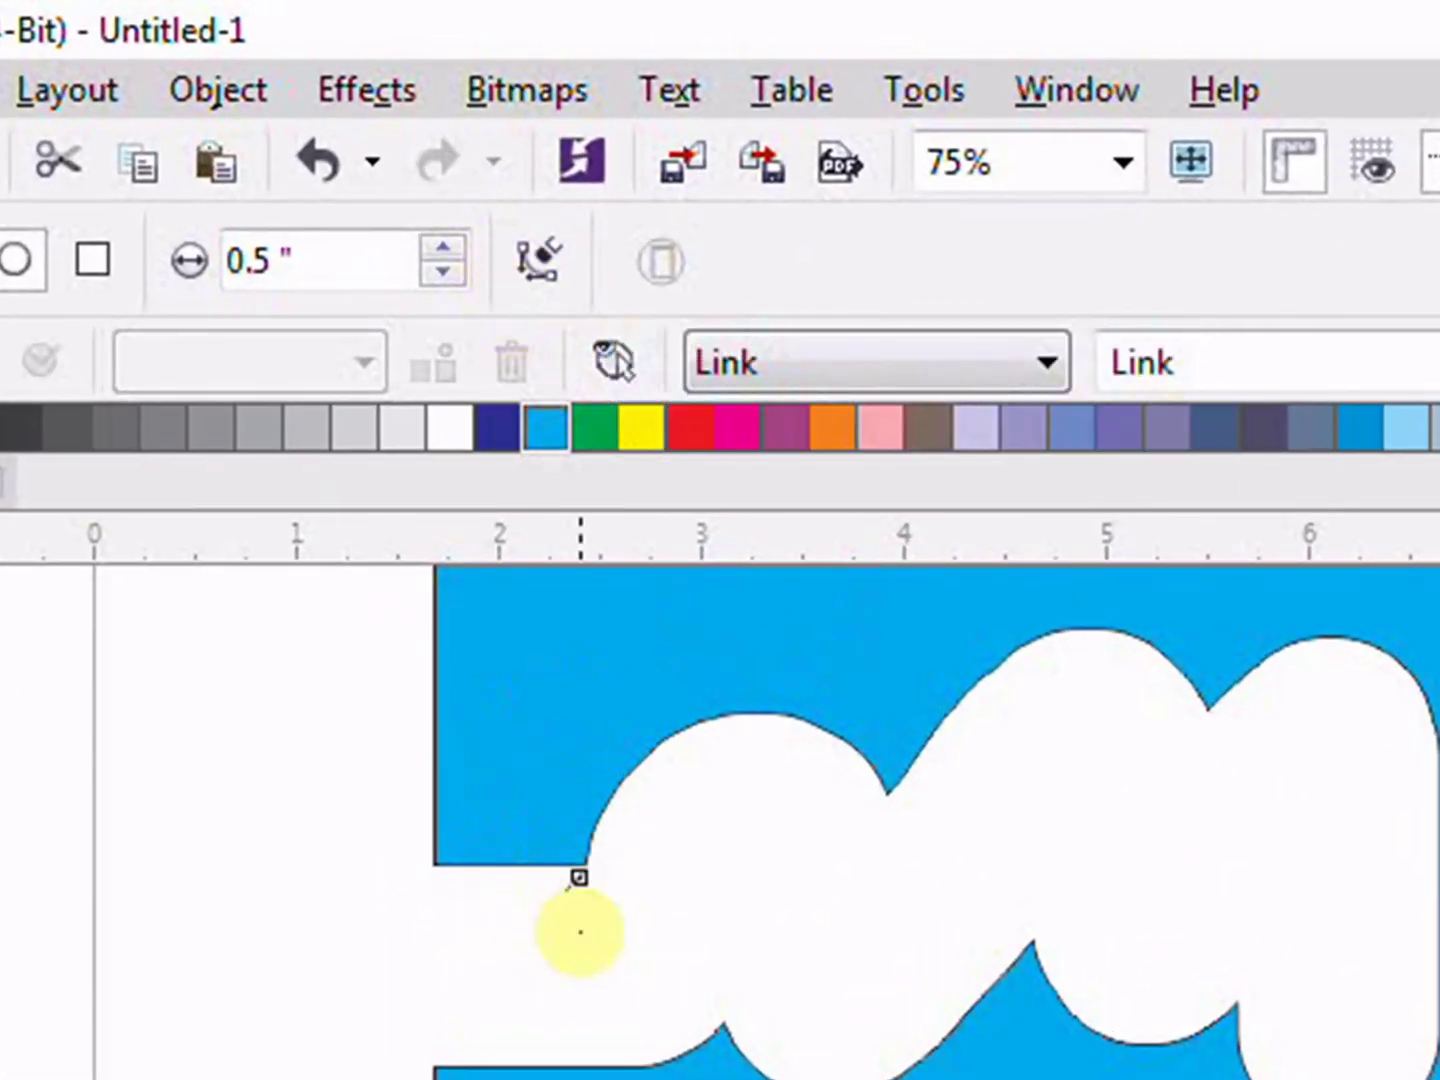
scroll(580, 931, up, 1)
scroll(675, 739, down, 1)
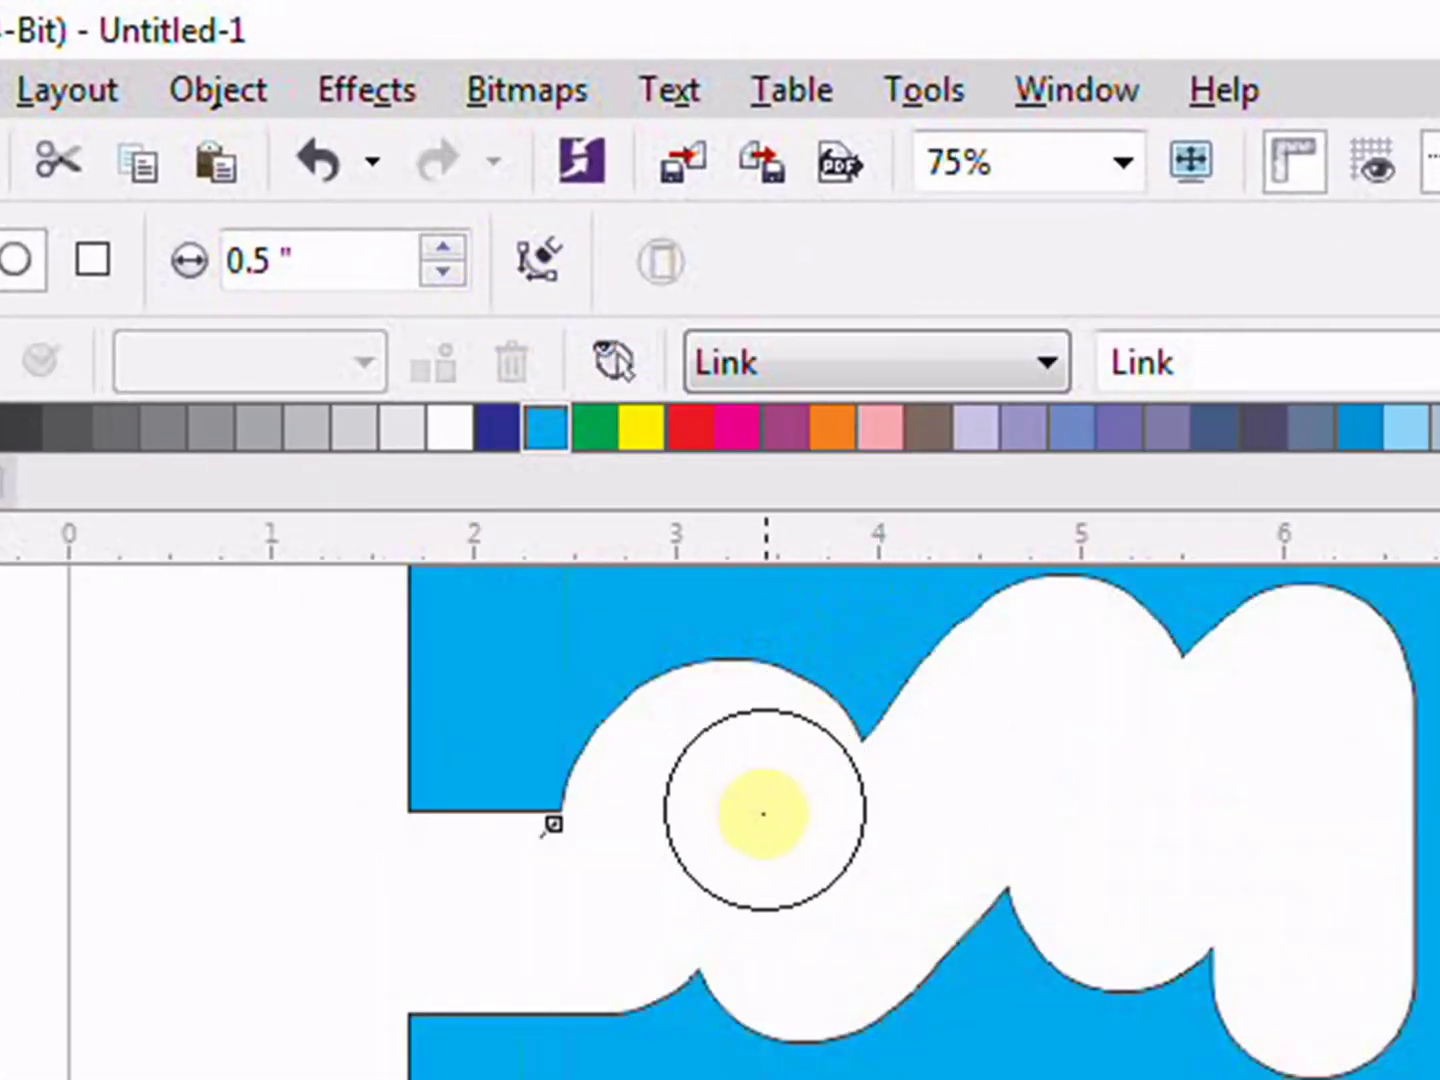
scroll(787, 787, up, 2)
scroll(821, 762, down, 2)
scroll(829, 749, up, 1)
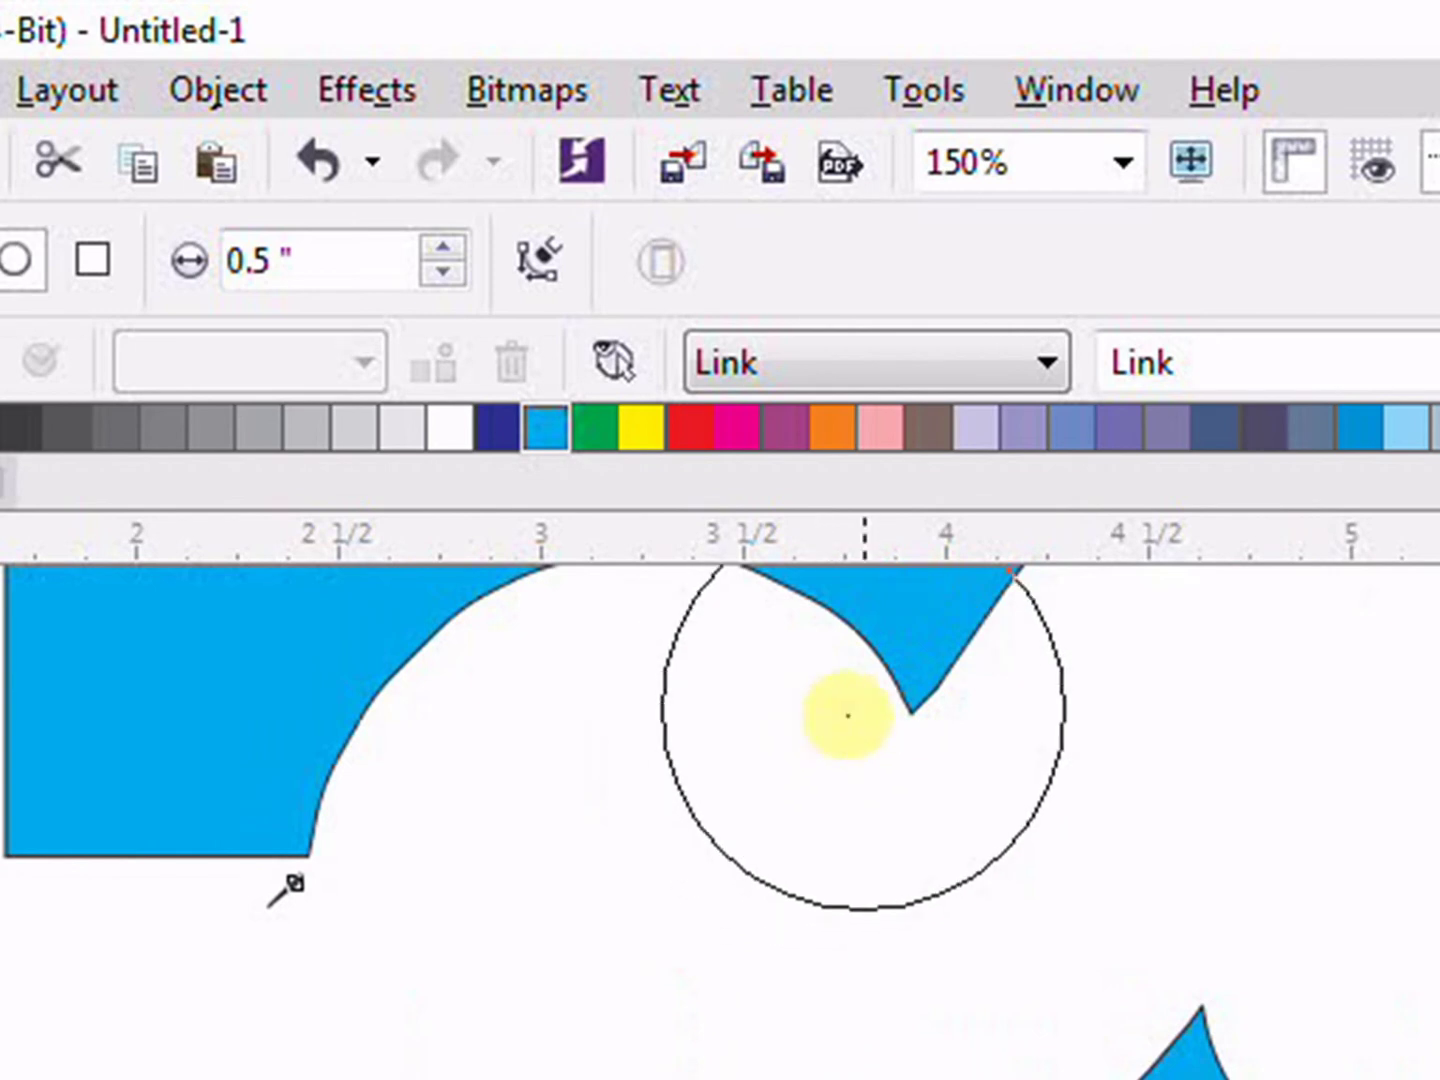
scroll(884, 746, down, 2)
scroll(884, 745, up, 1)
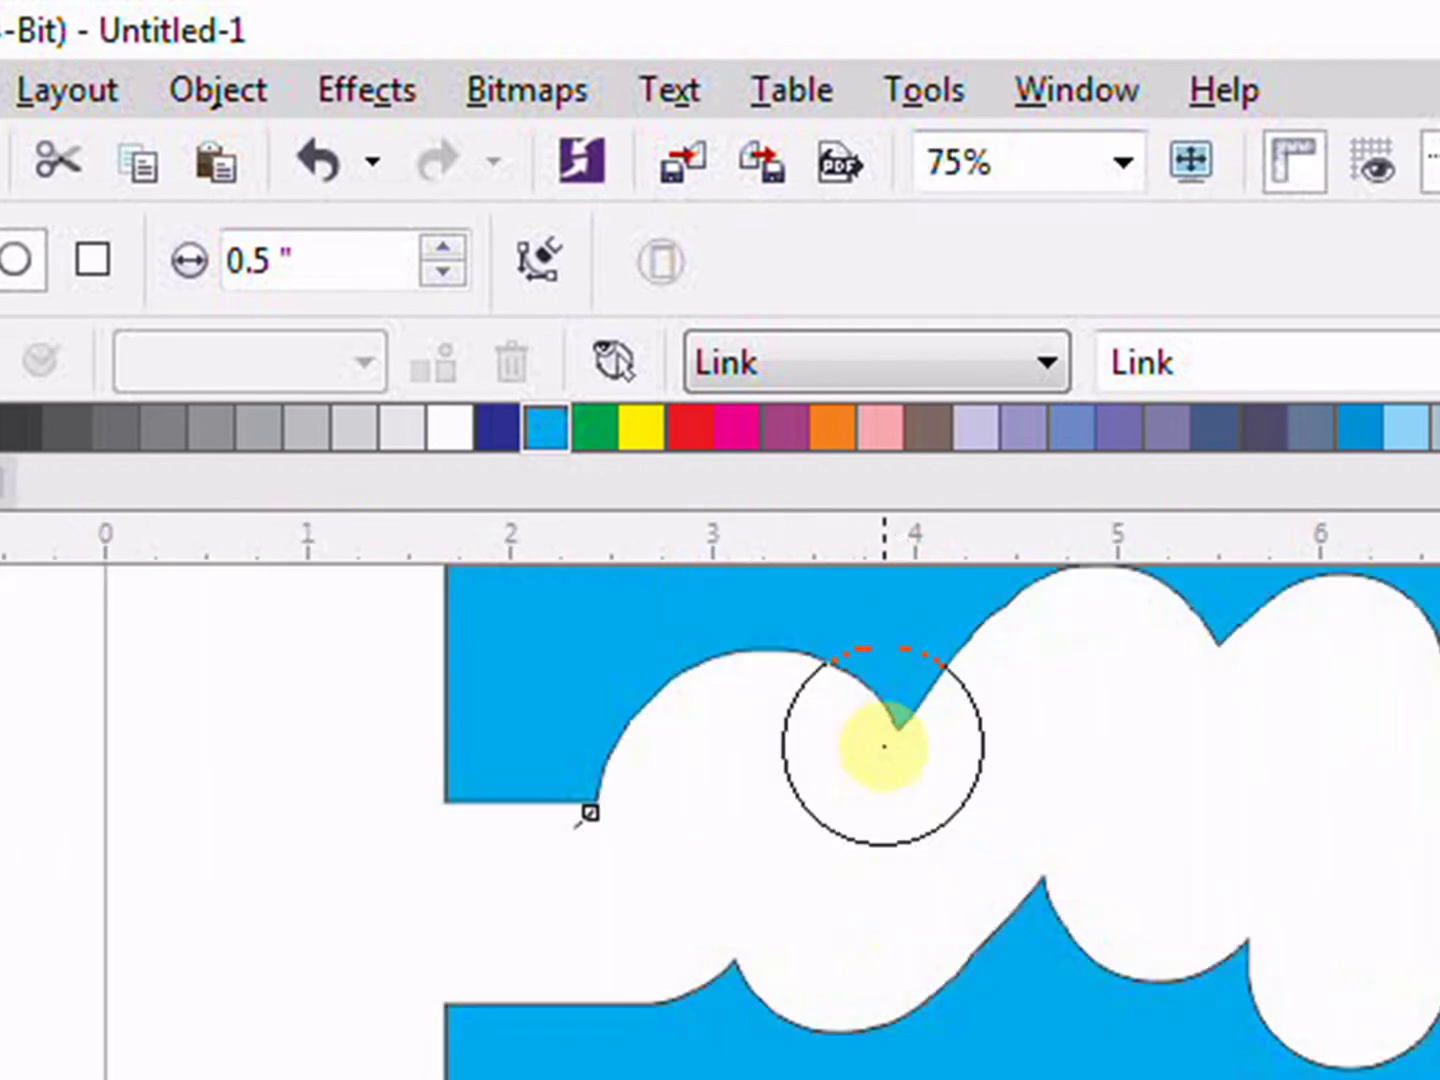
Turn on Reduce nodes so erased edges become smoother curves
click(553, 257)
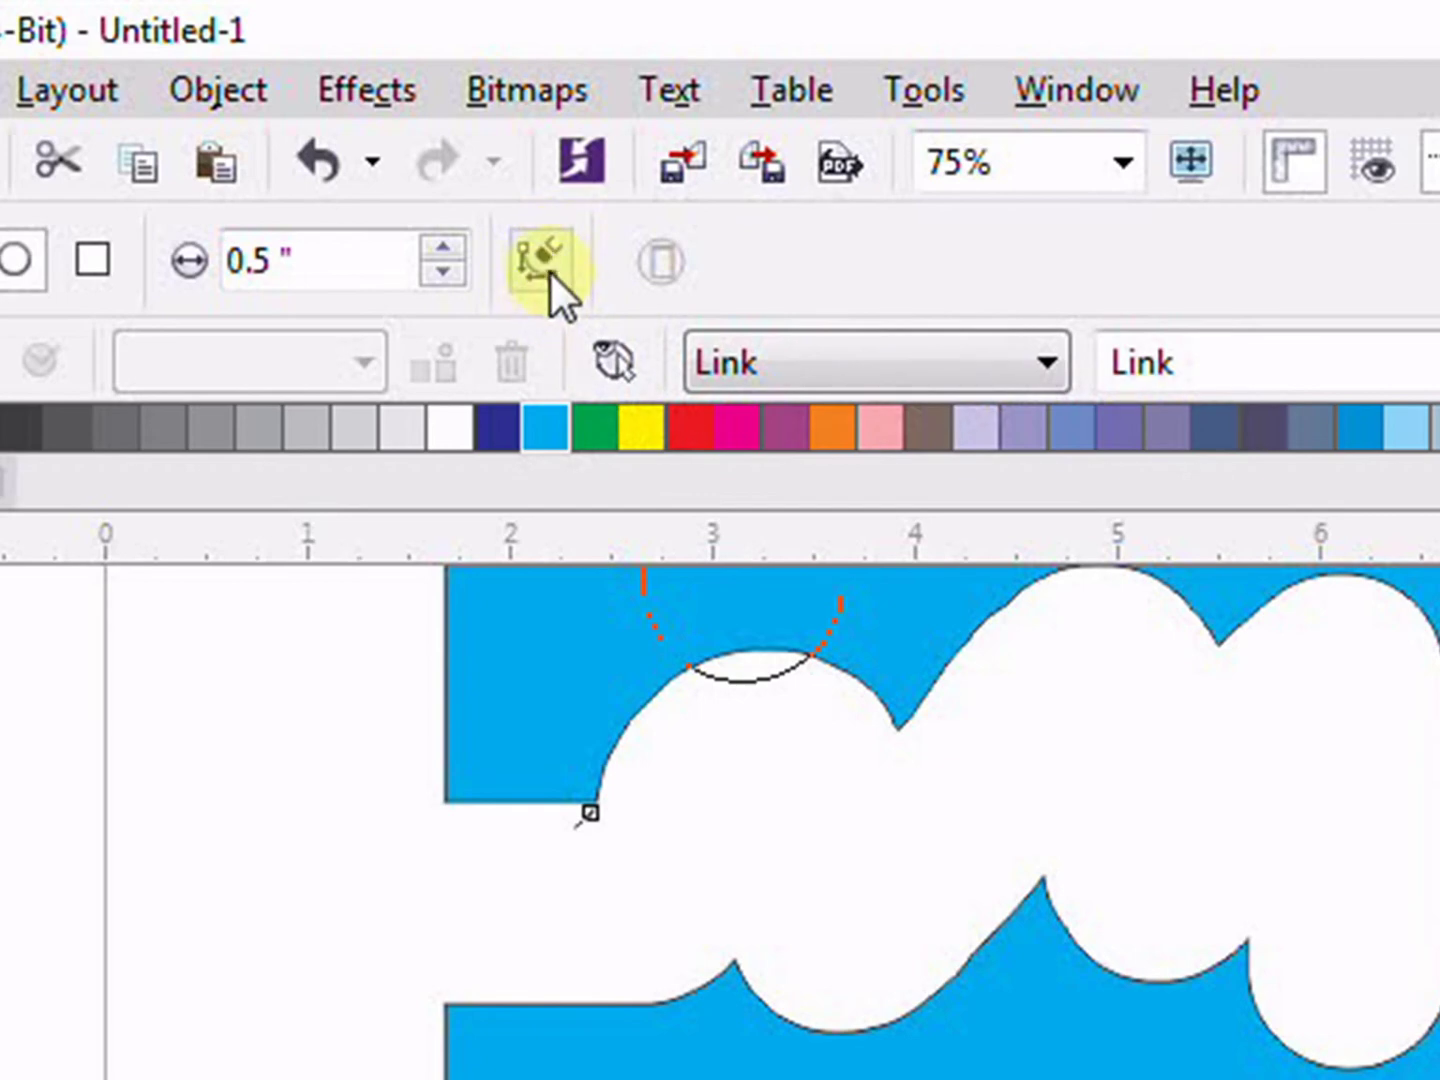
scroll(473, 1057, down, 2)
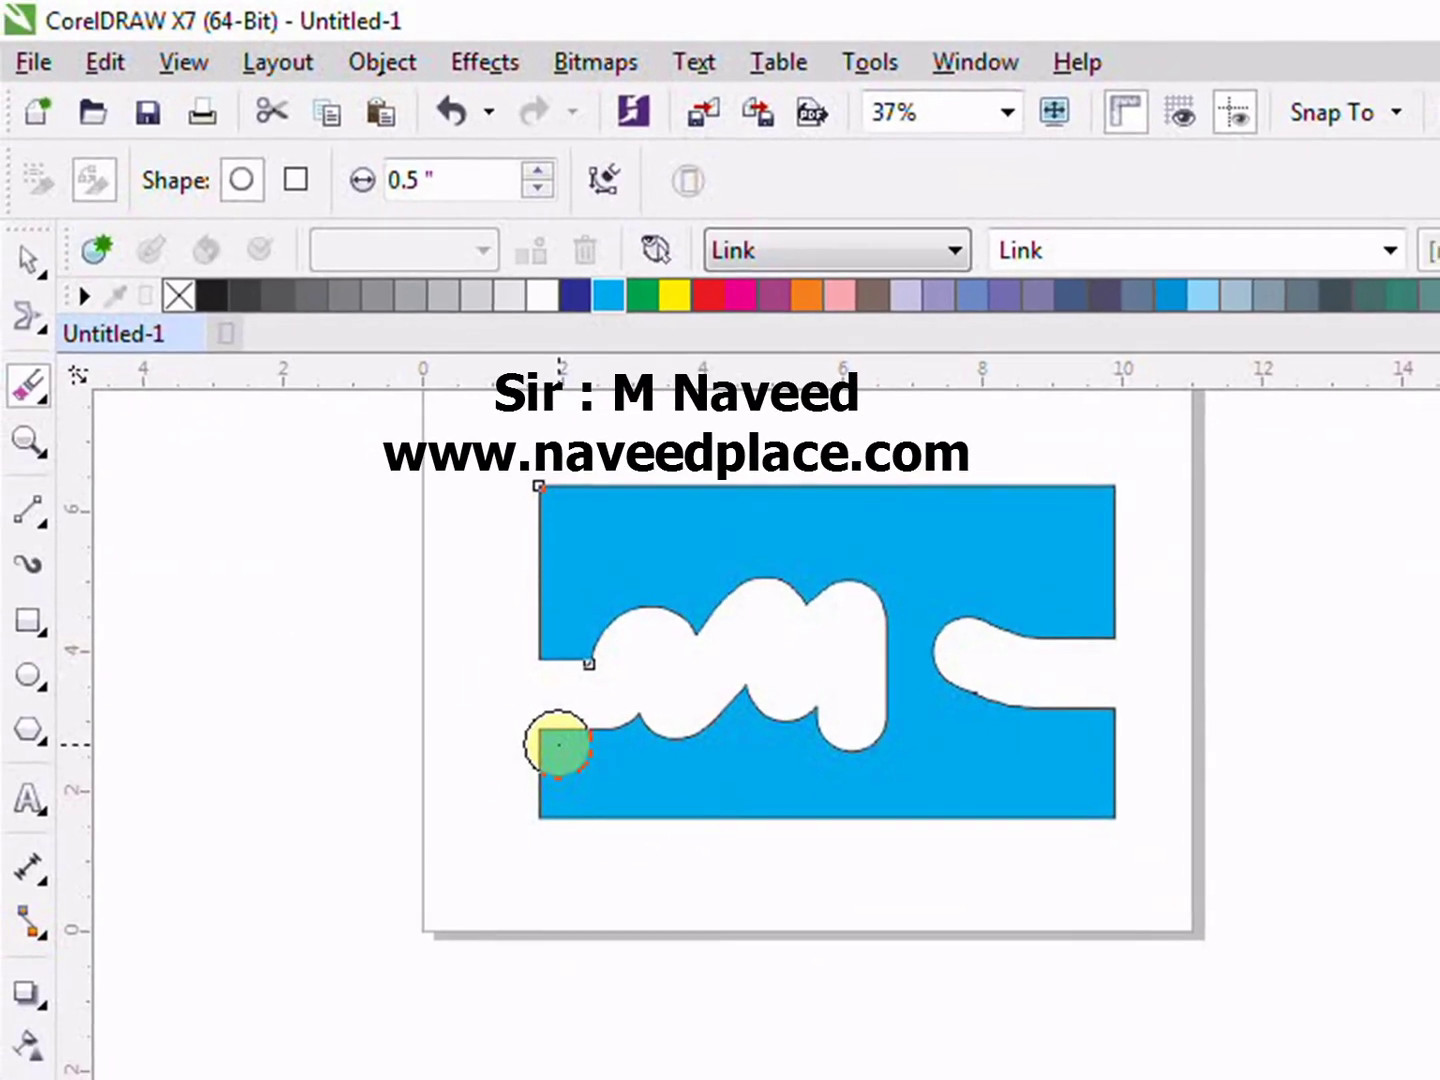
click(15, 396)
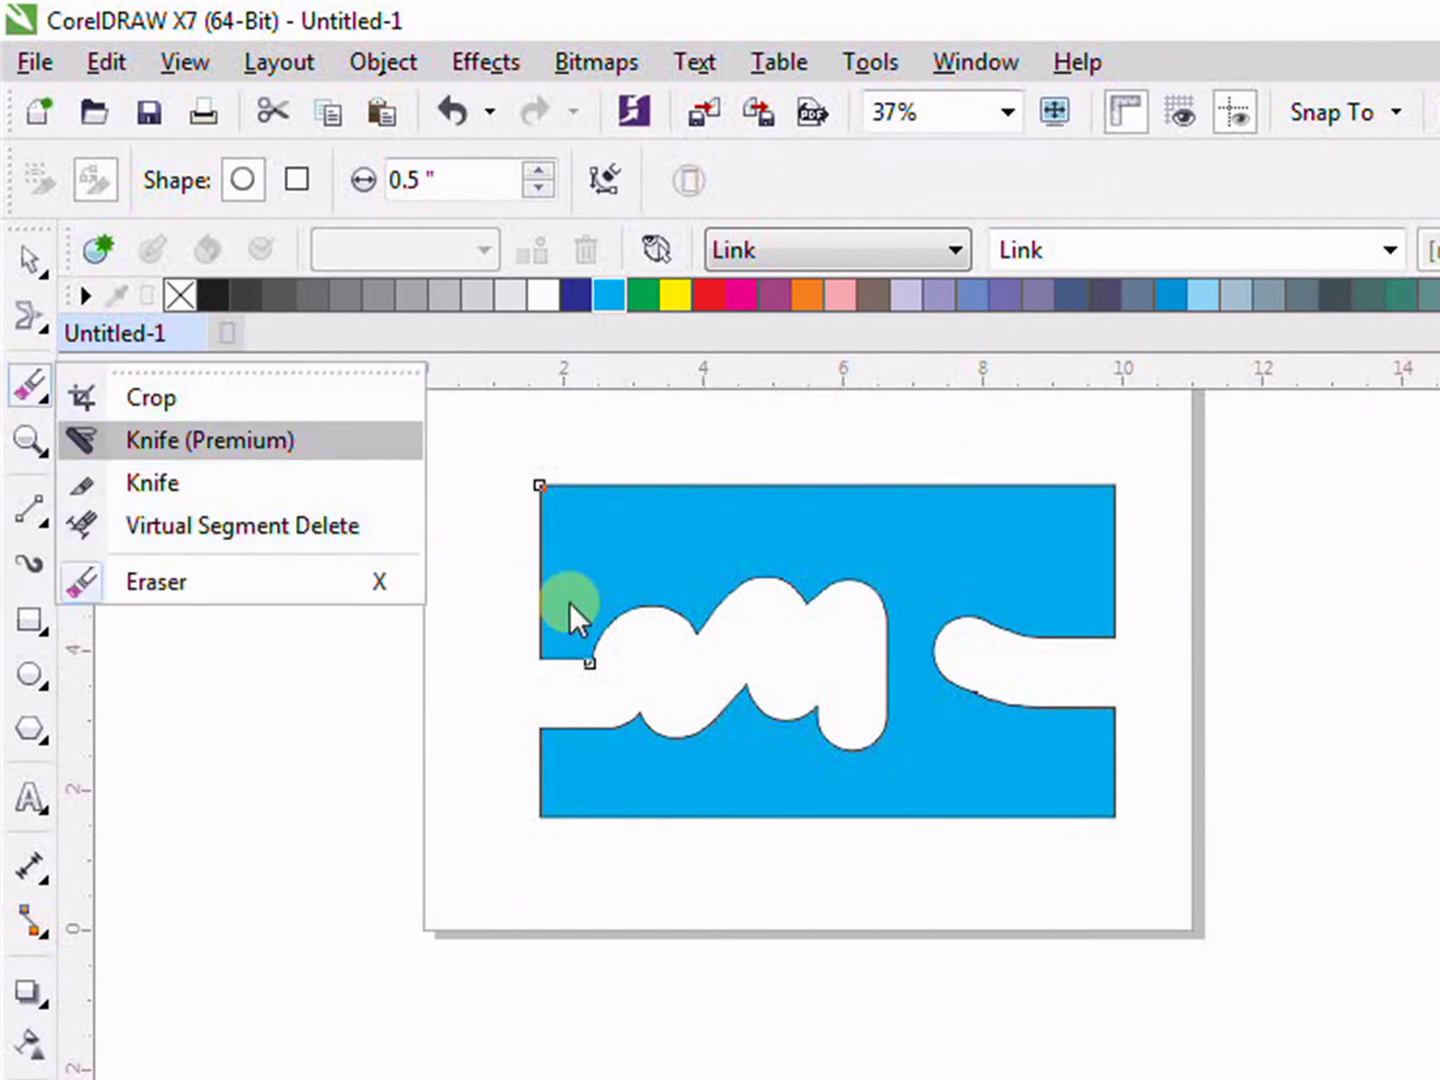